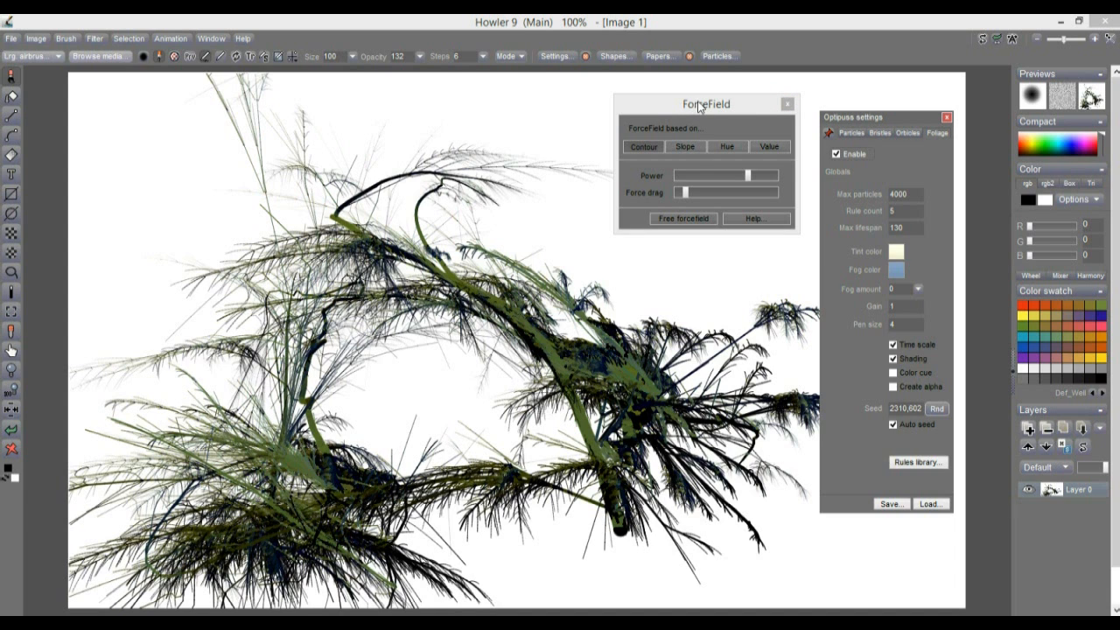
left_click_drag(710, 102, 202, 103)
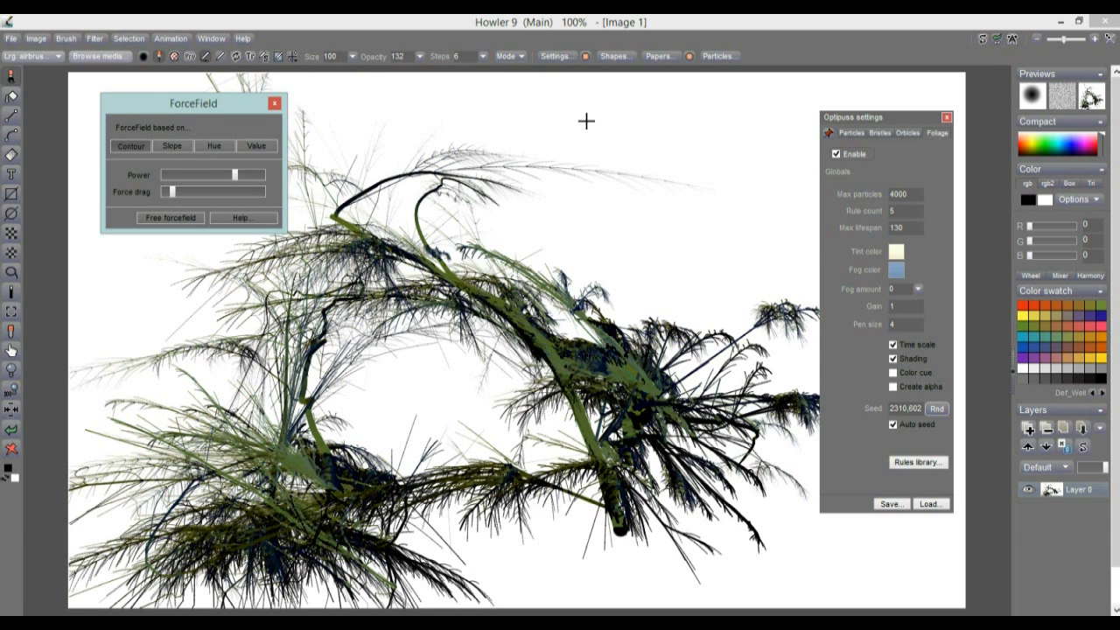
left_click(937, 133)
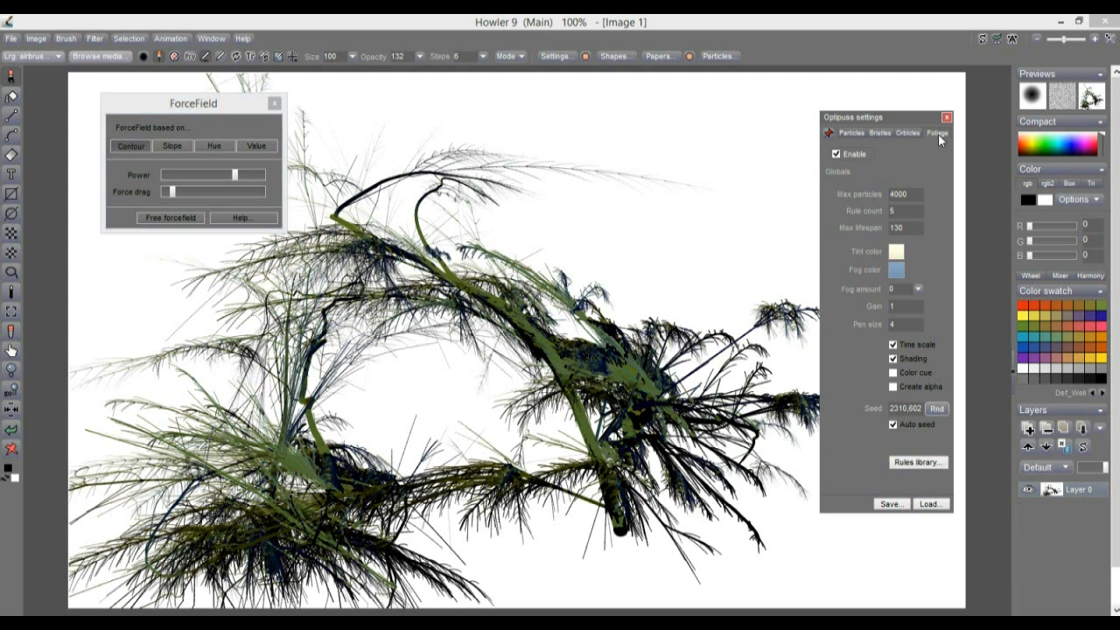
left_click_drag(888, 119, 894, 109)
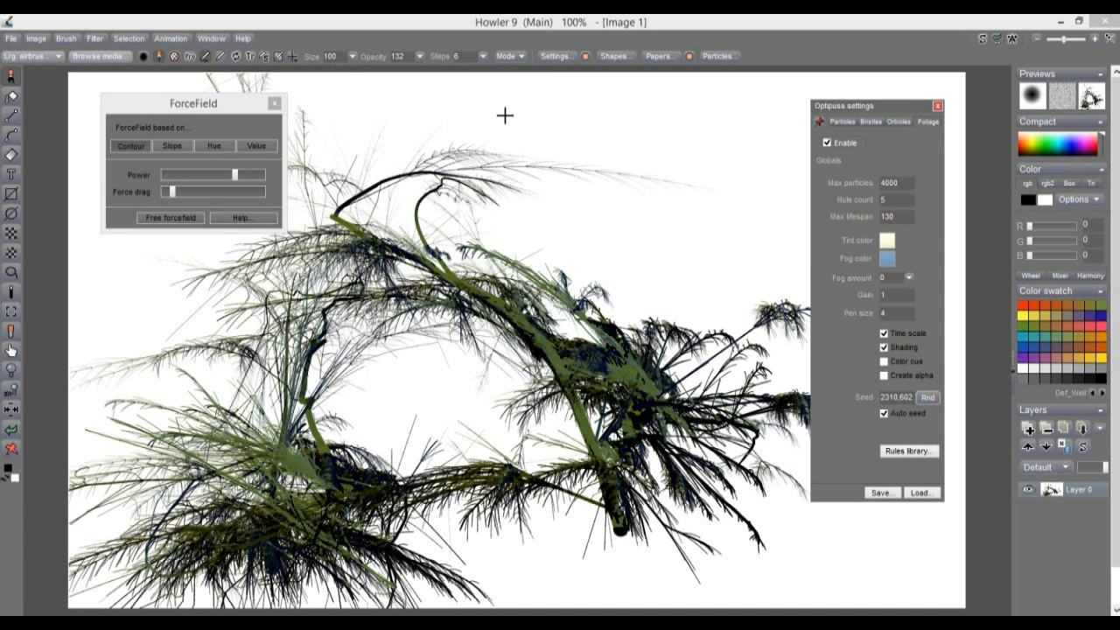
left_click_drag(151, 106, 641, 120)
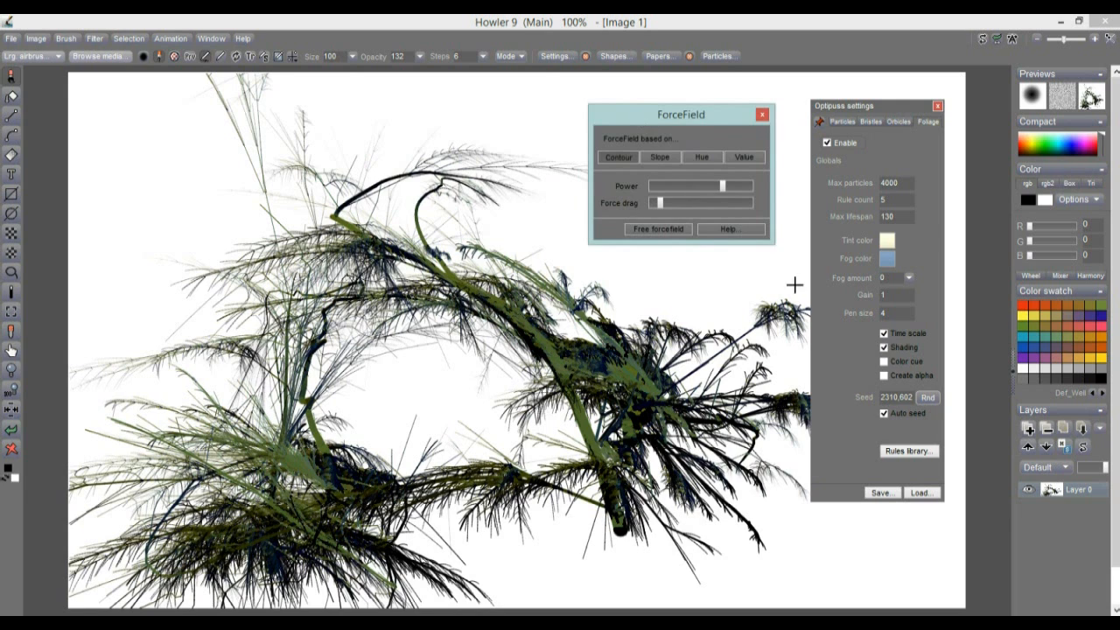
left_click(844, 122)
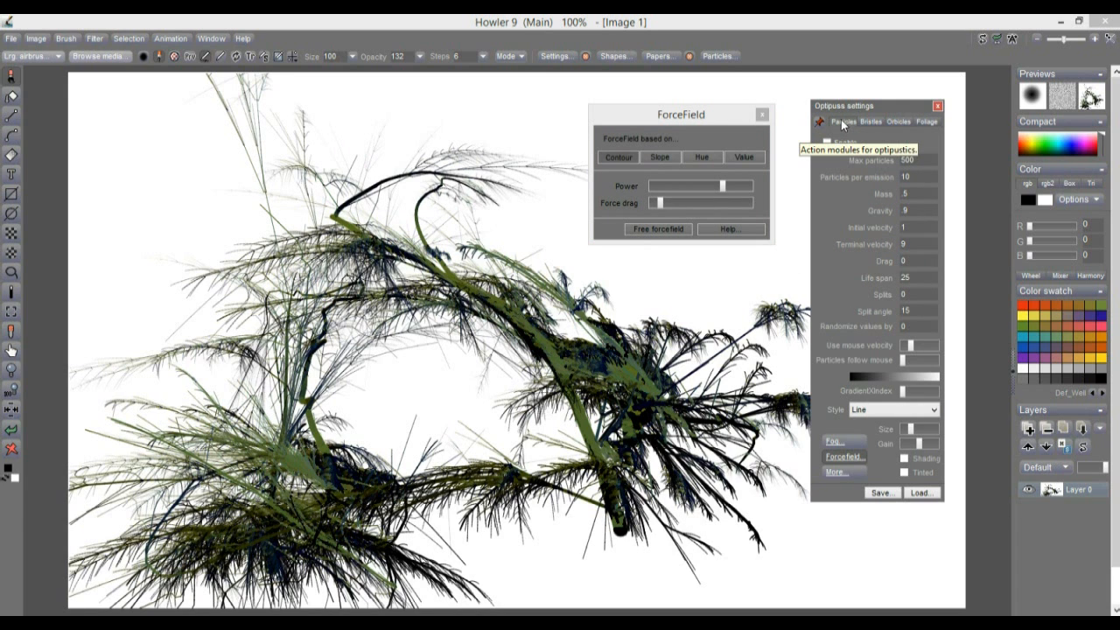
left_click(928, 122)
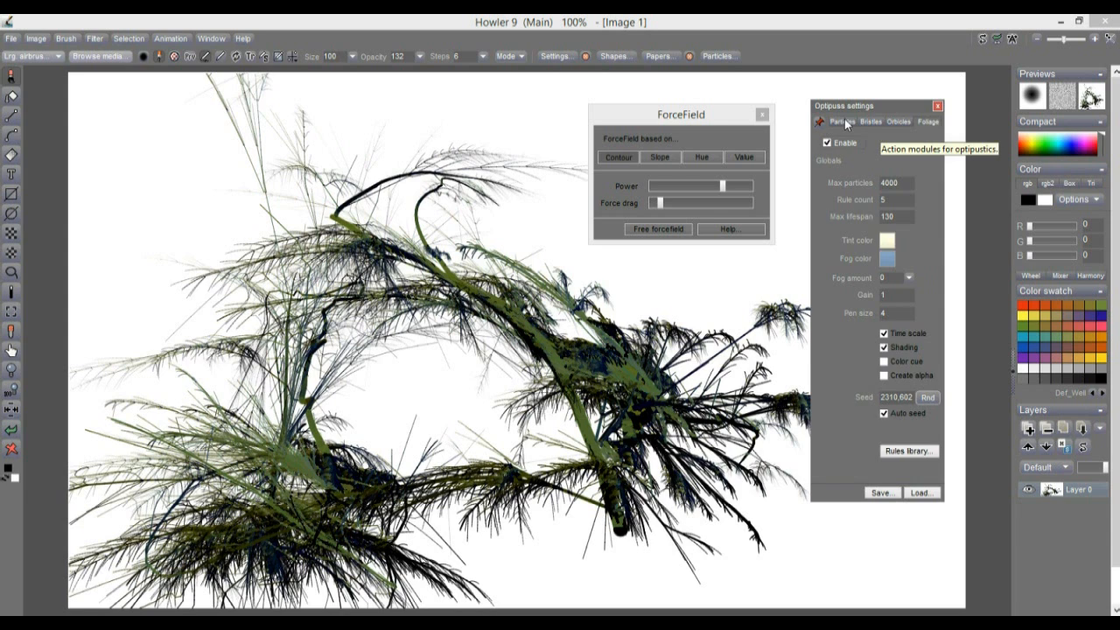
- Enable the Particles module in the Optipuss settings, free the current forcefield and close the ForceField window
left_click(845, 122)
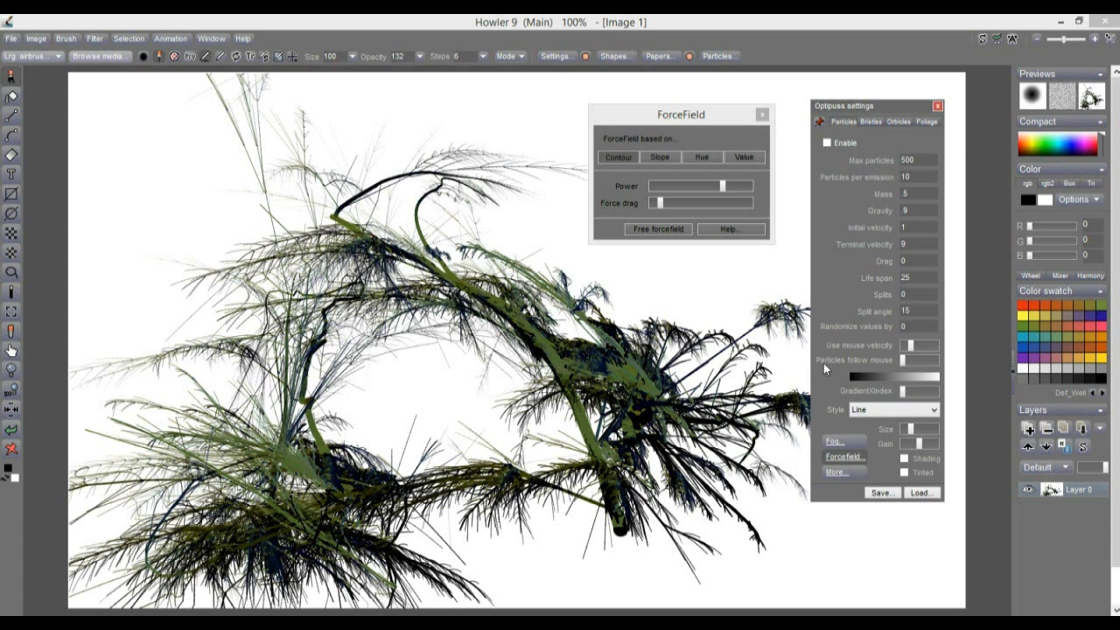
left_click(827, 143)
left_click(668, 233)
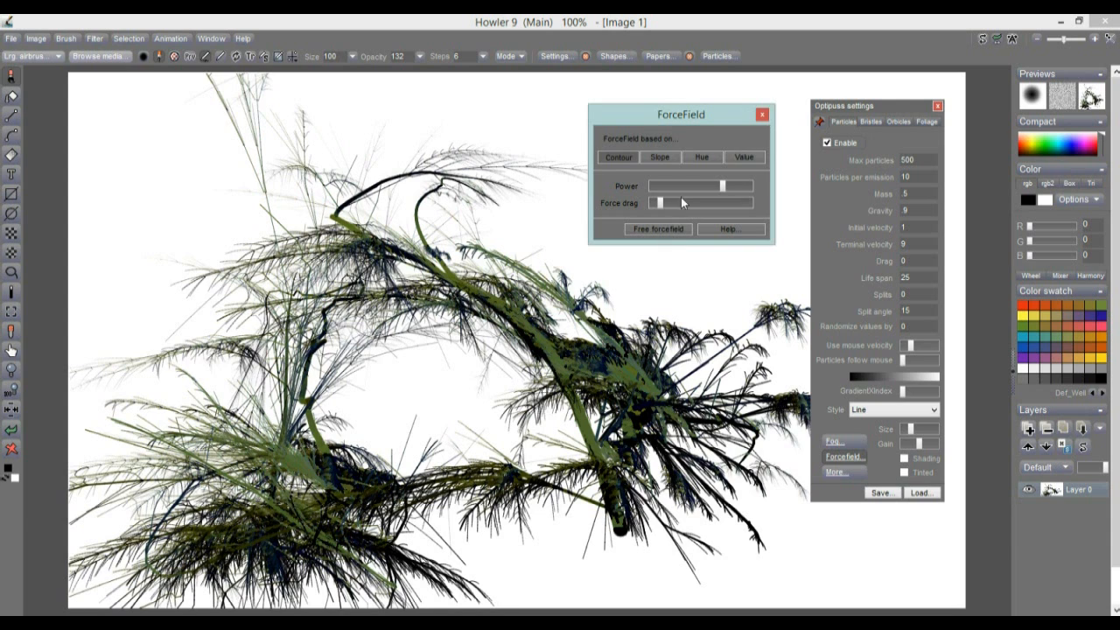
left_click(761, 117)
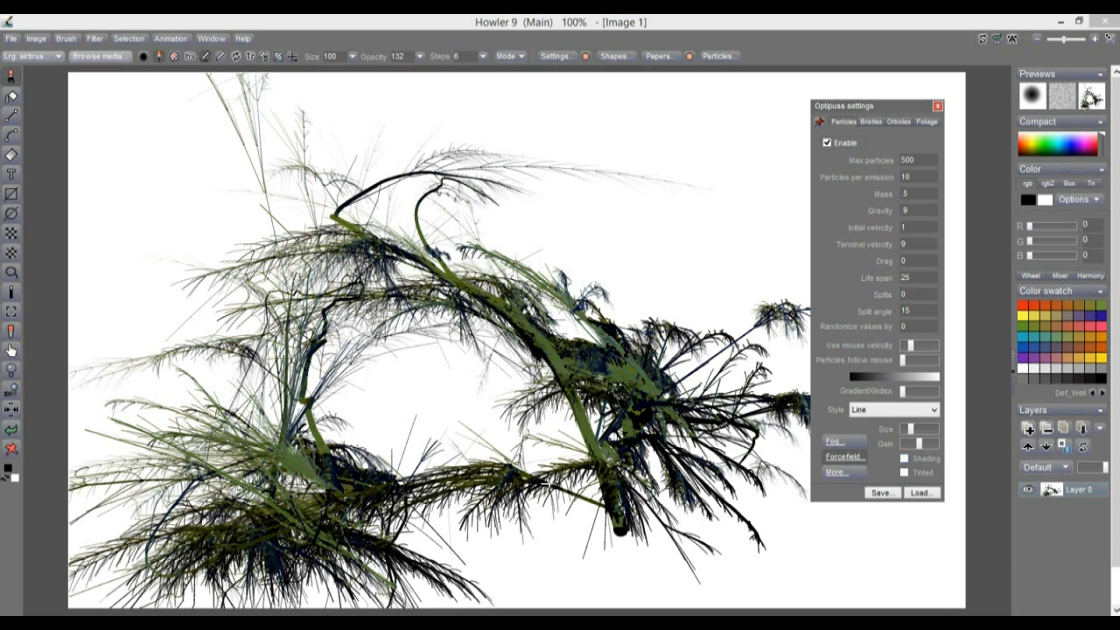
- Clear the canvas and render a teal grid over it with grid size 61 and thickness 6
left_click(12, 449)
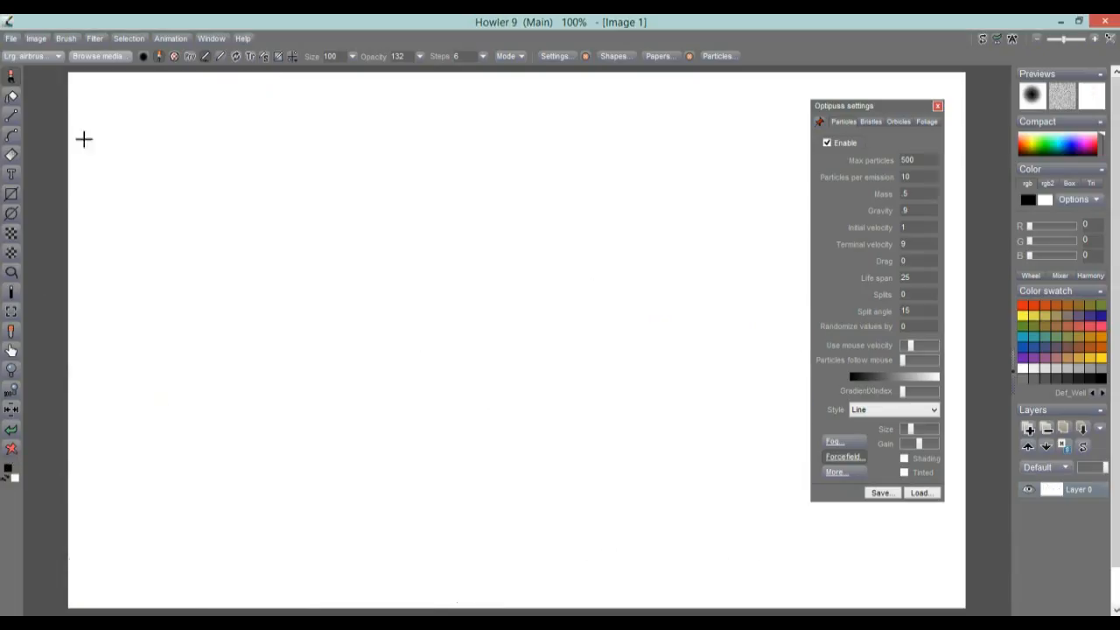
left_click(95, 39)
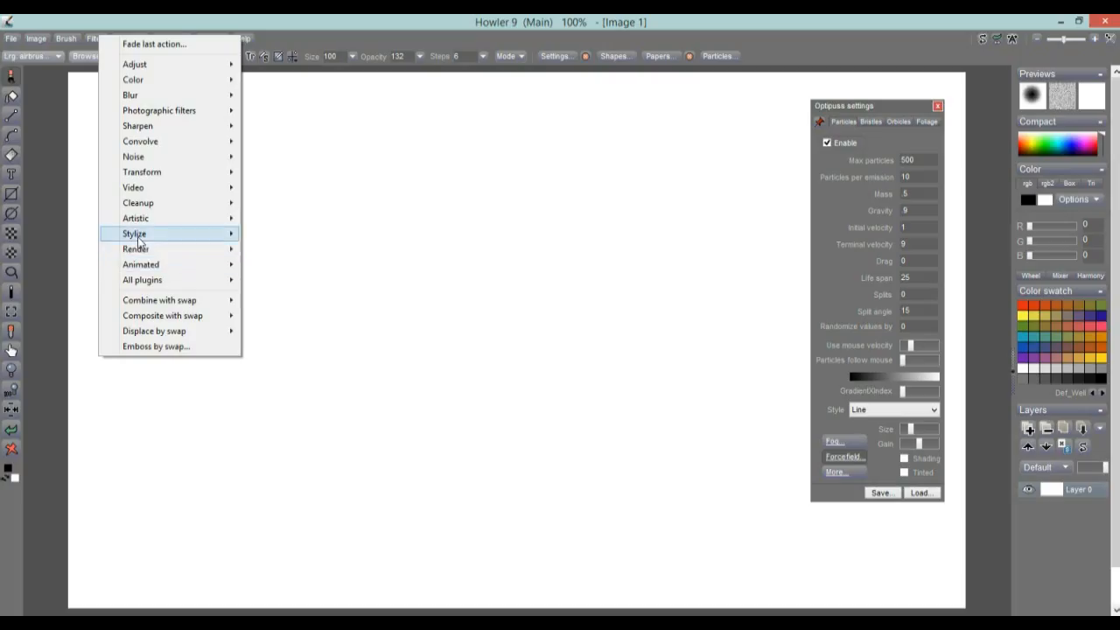
mouse_move(155, 172)
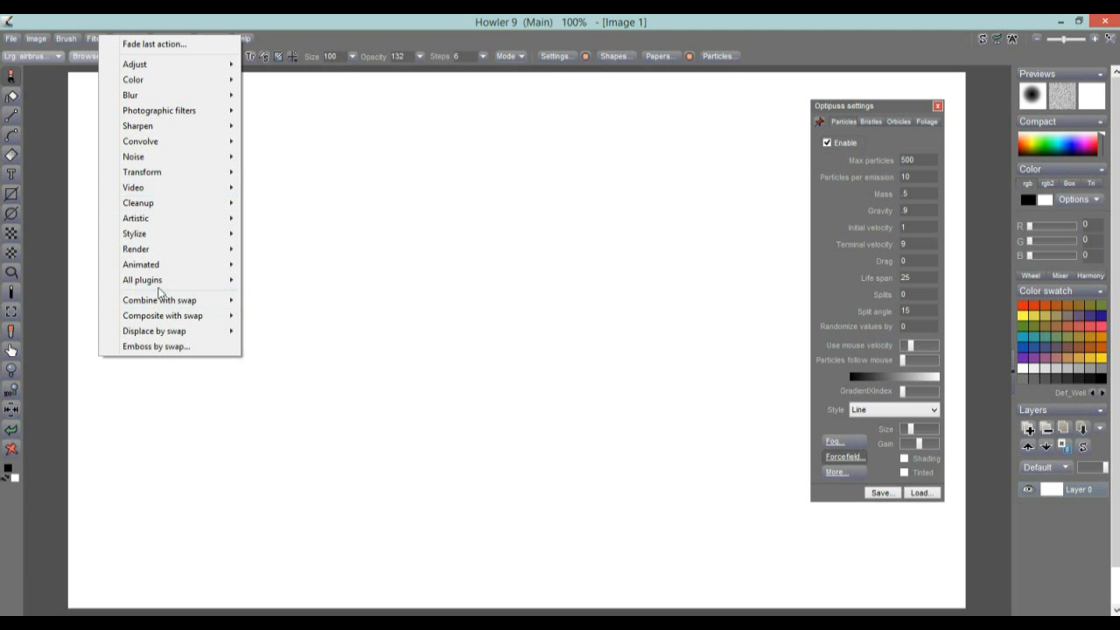
mouse_move(149, 253)
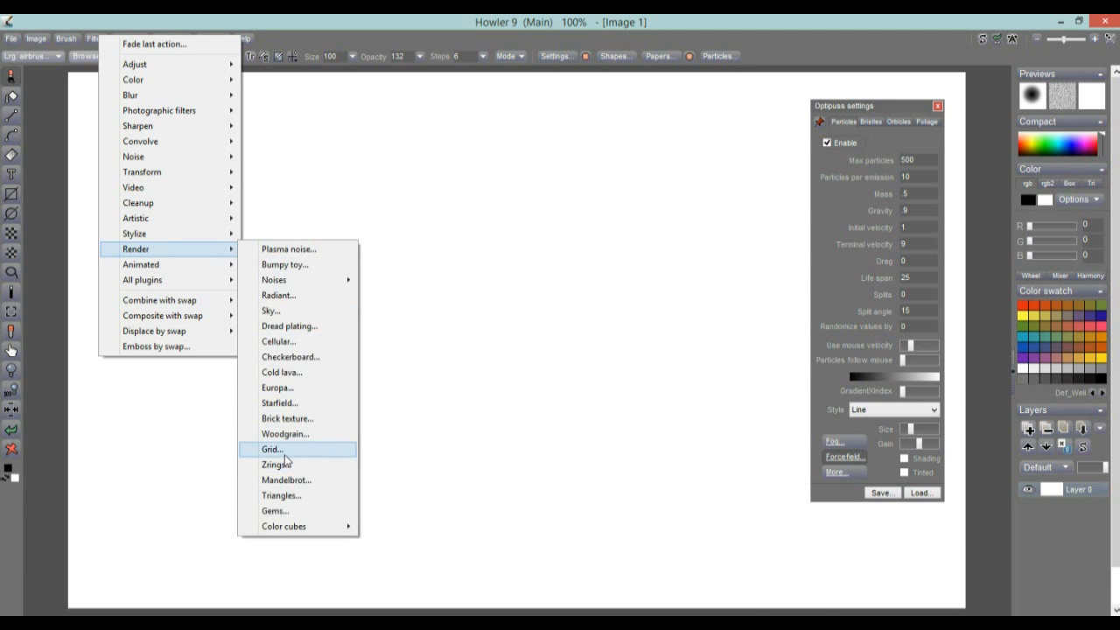
left_click(339, 447)
left_click_drag(540, 265, 533, 295)
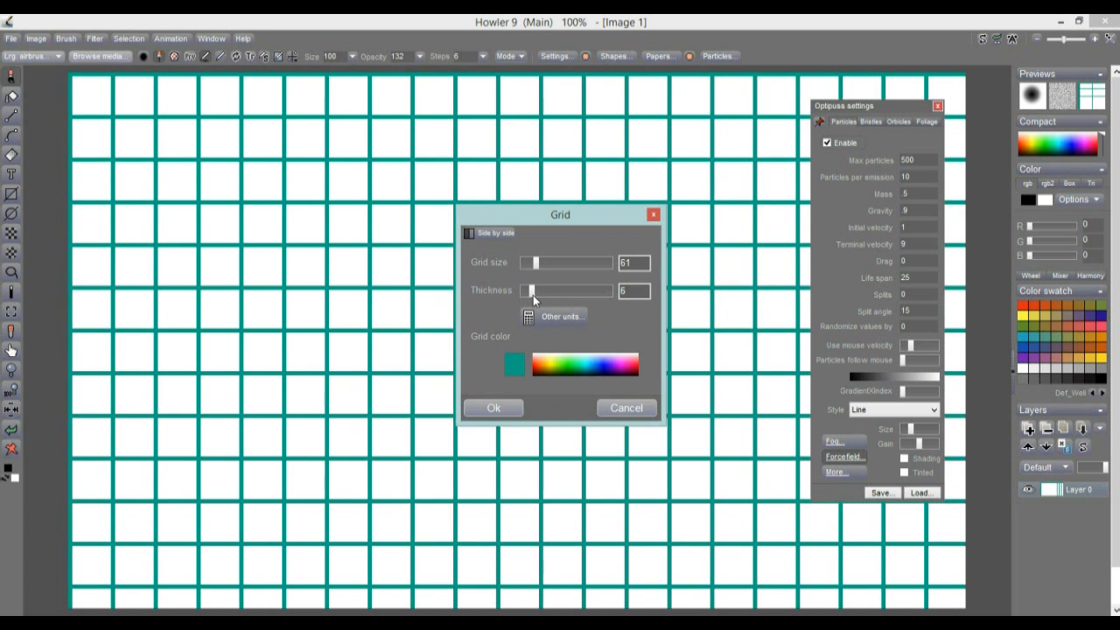
left_click(515, 402)
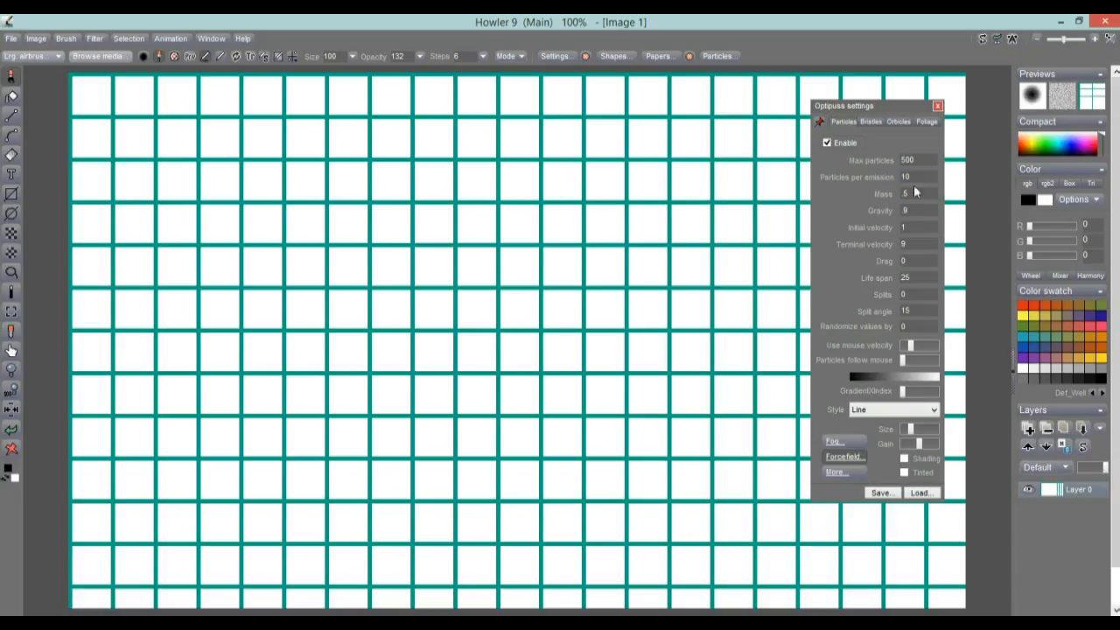
- Open the ForceField settings for the particles, raise the power slightly and paint long particle strokes across the grid
left_click(851, 463)
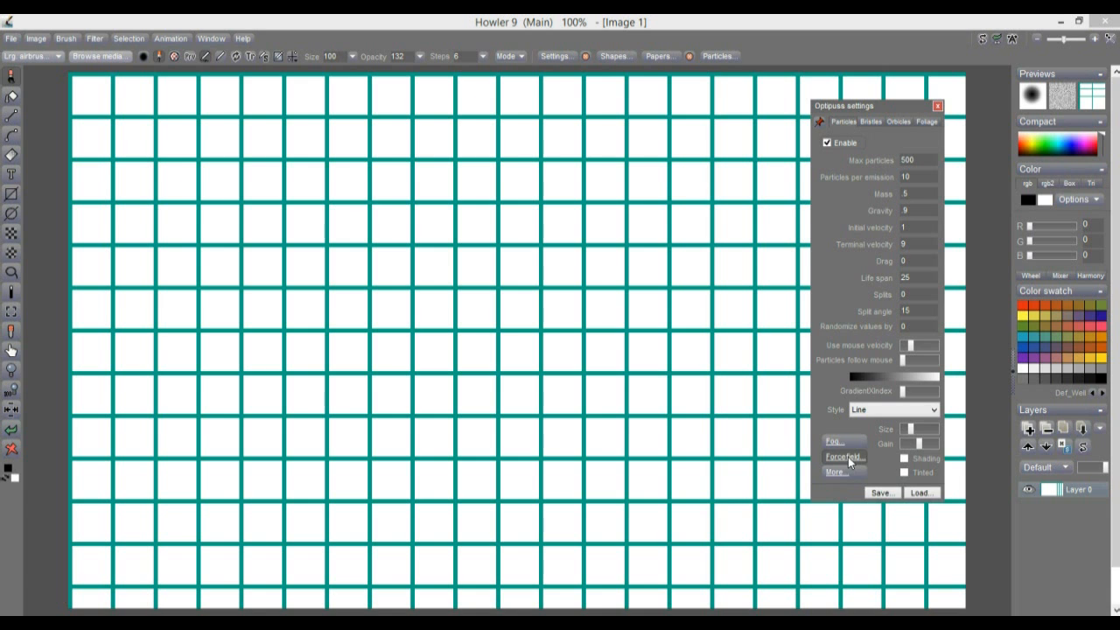
left_click_drag(555, 274, 185, 153)
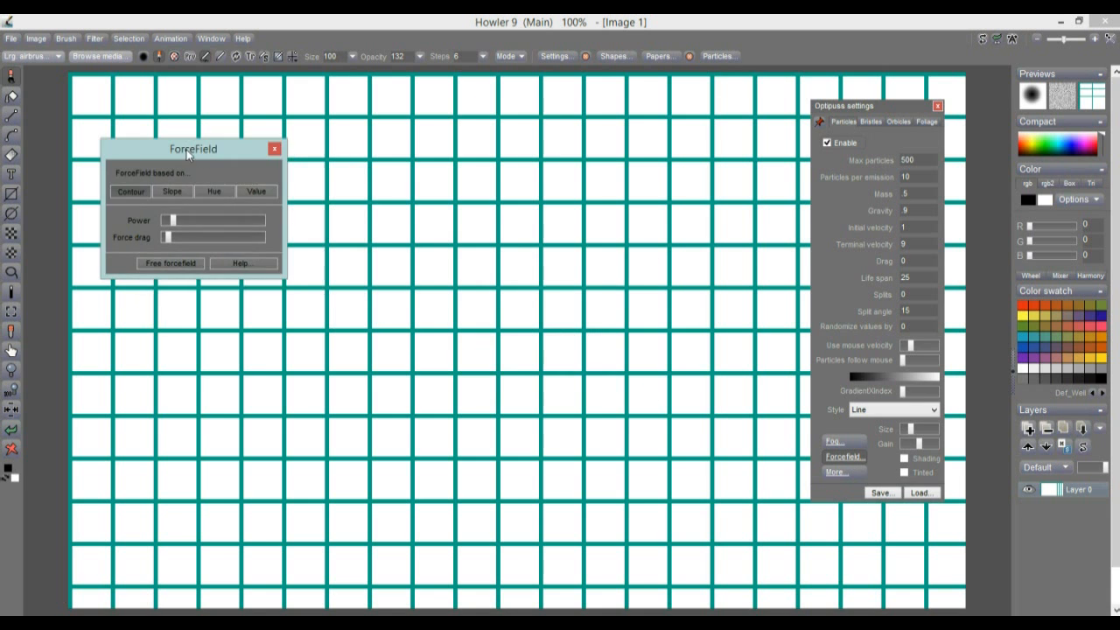
left_click_drag(175, 220, 188, 222)
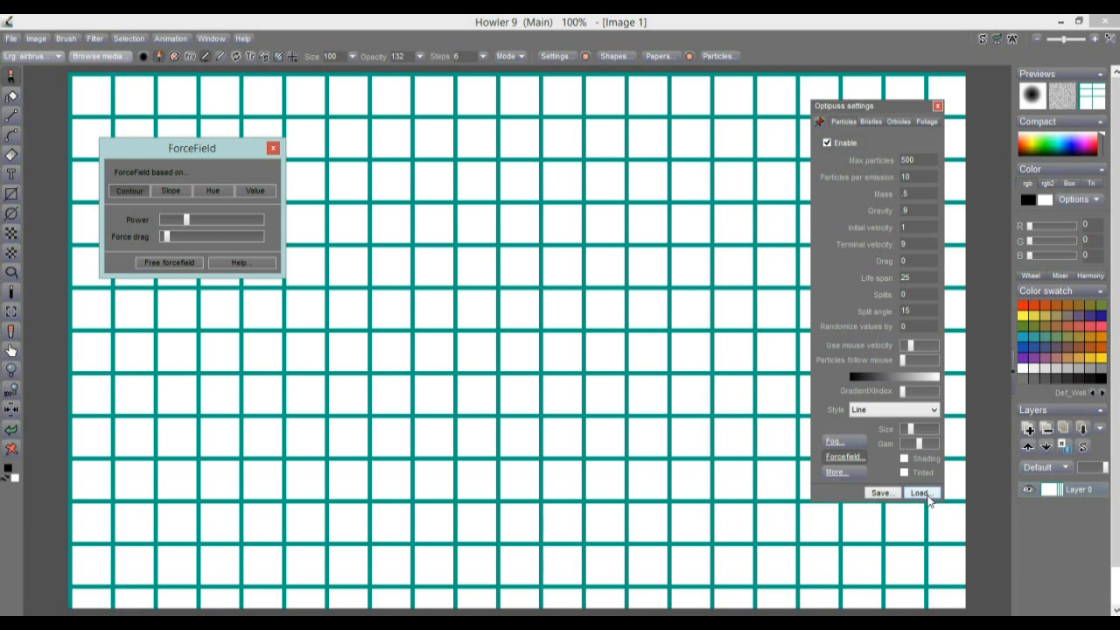
mouse_move(528, 270)
left_mouse_down()
mouse_move(552, 222)
mouse_move(622, 273)
mouse_move(670, 358)
mouse_move(472, 403)
mouse_move(297, 351)
mouse_move(412, 298)
mouse_move(398, 236)
mouse_move(446, 241)
left_mouse_up()
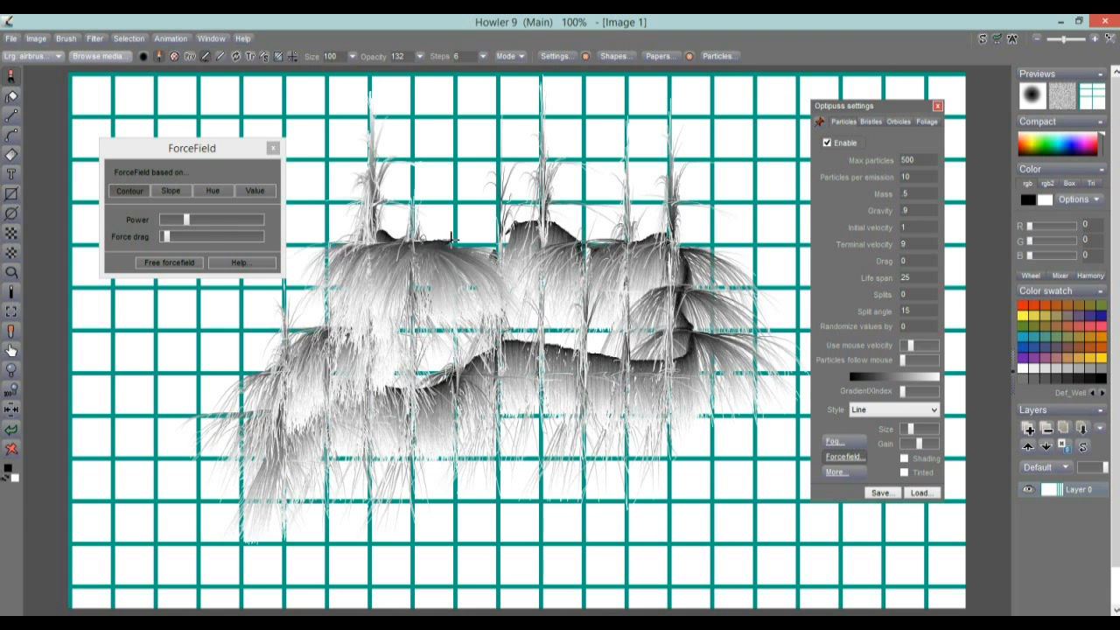
- Raise the forcefield power to just past halfway, test it over the grid, clear the canvas and paint particle strokes on the blank surface
left_click(220, 219)
left_click_drag(462, 201, 497, 229)
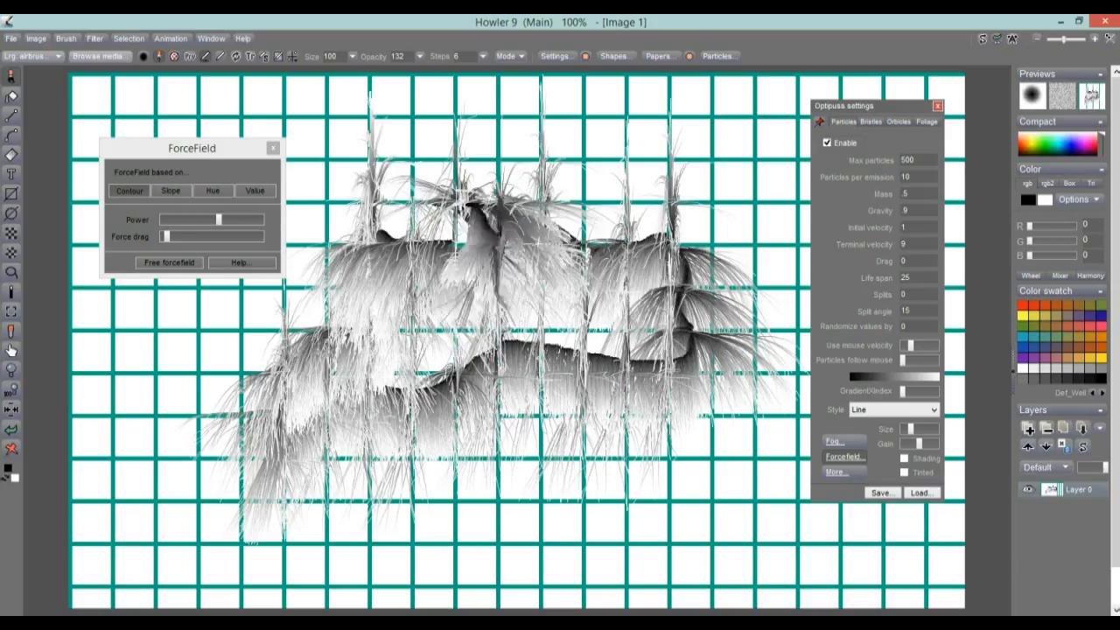
left_click(11, 448)
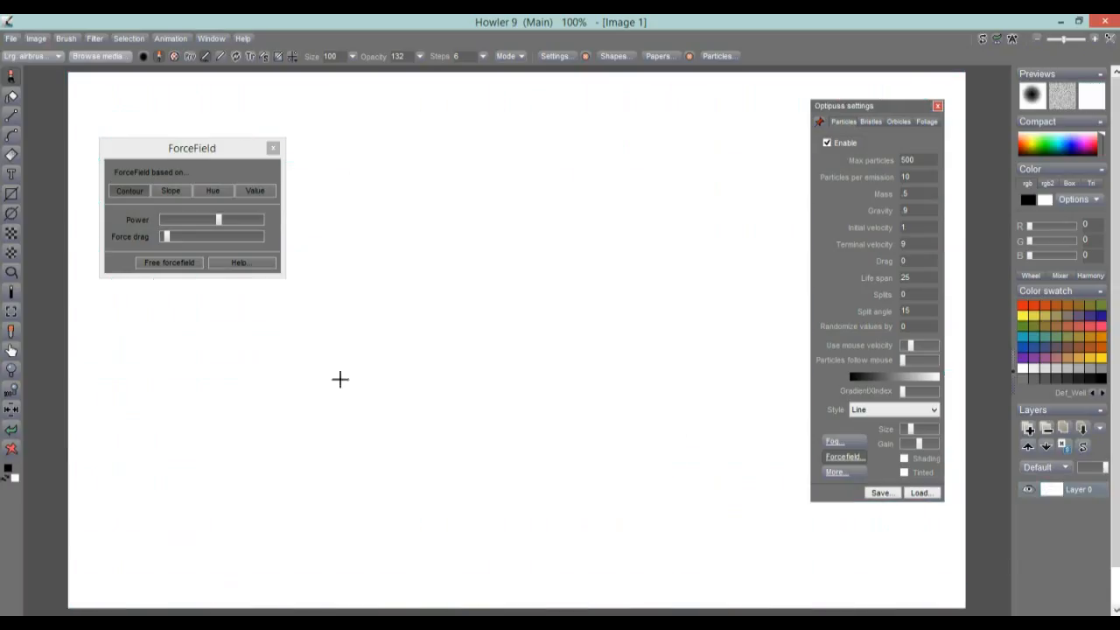
mouse_move(470, 253)
left_mouse_down()
mouse_move(555, 355)
mouse_move(601, 280)
mouse_move(663, 237)
mouse_move(734, 398)
left_mouse_up()
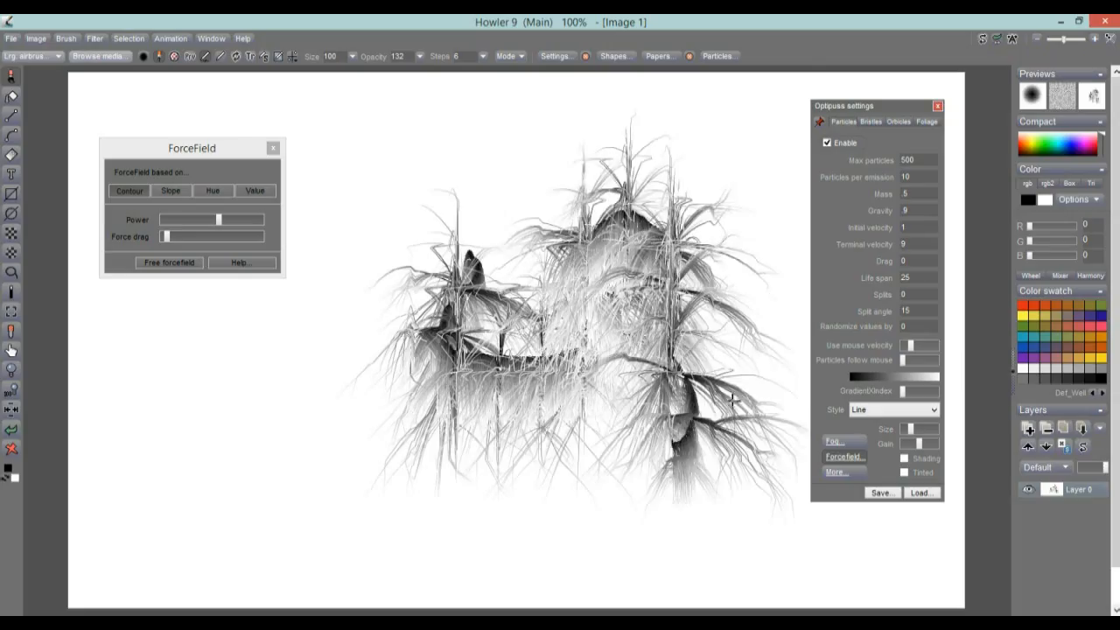
- Set the maximum particles to 55, switch the particle gradient to the black-orange-yellow one and paint strokes with it
left_click(926, 160)
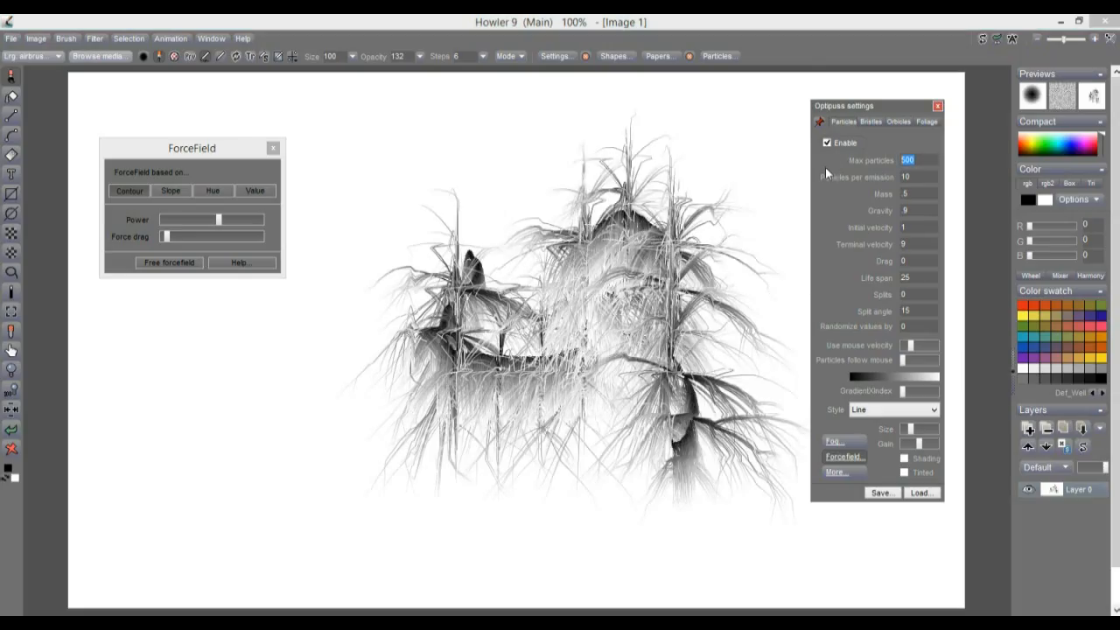
type("55")
mouse_move(259, 377)
left_mouse_down()
mouse_move(262, 417)
mouse_move(410, 453)
left_mouse_up()
left_click_drag(904, 391, 918, 392)
mouse_move(405, 191)
left_mouse_down()
mouse_move(367, 195)
mouse_move(377, 400)
mouse_move(643, 501)
left_mouse_up()
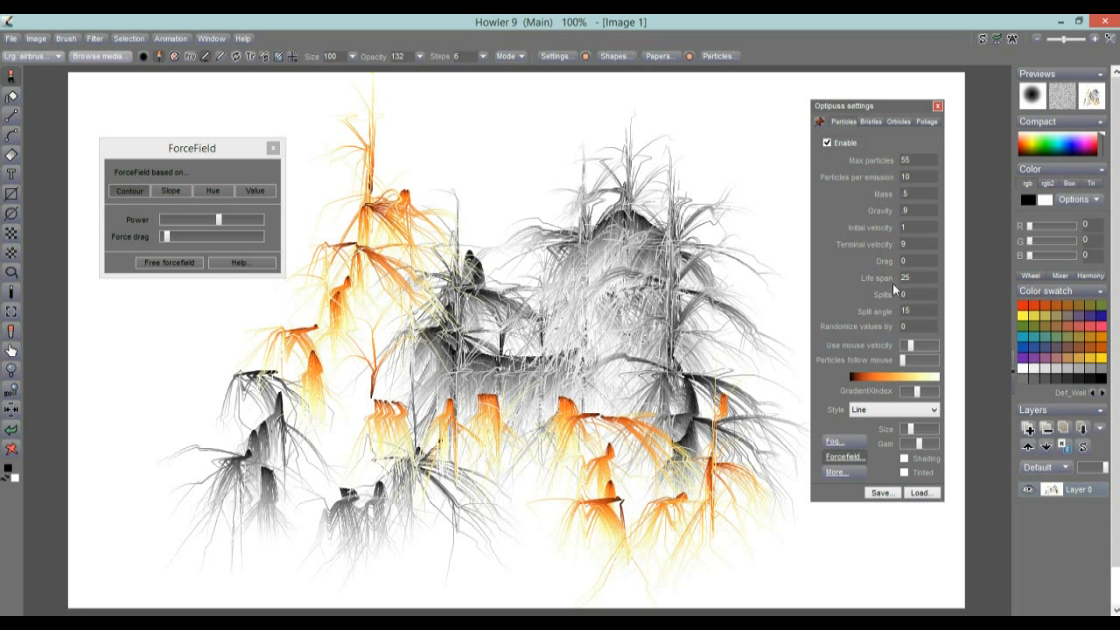
- Set the particle life span to 222 and paint several short strokes across the upper part of the canvas
double_click(914, 278)
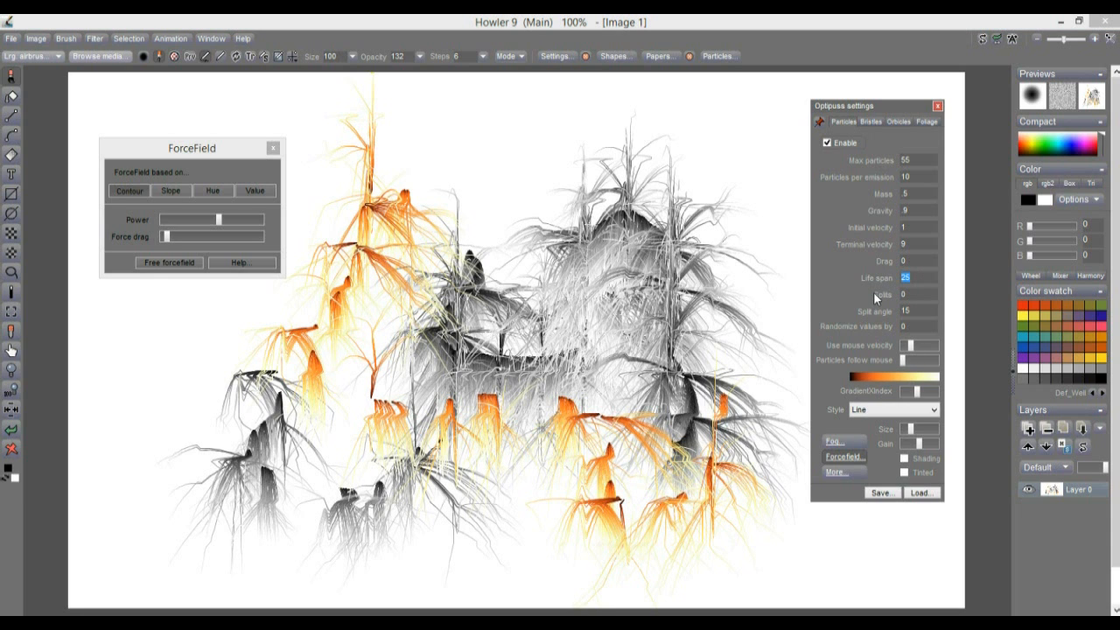
type("222")
left_click_drag(488, 253, 541, 295)
left_click_drag(488, 219, 501, 211)
left_click_drag(680, 245, 733, 242)
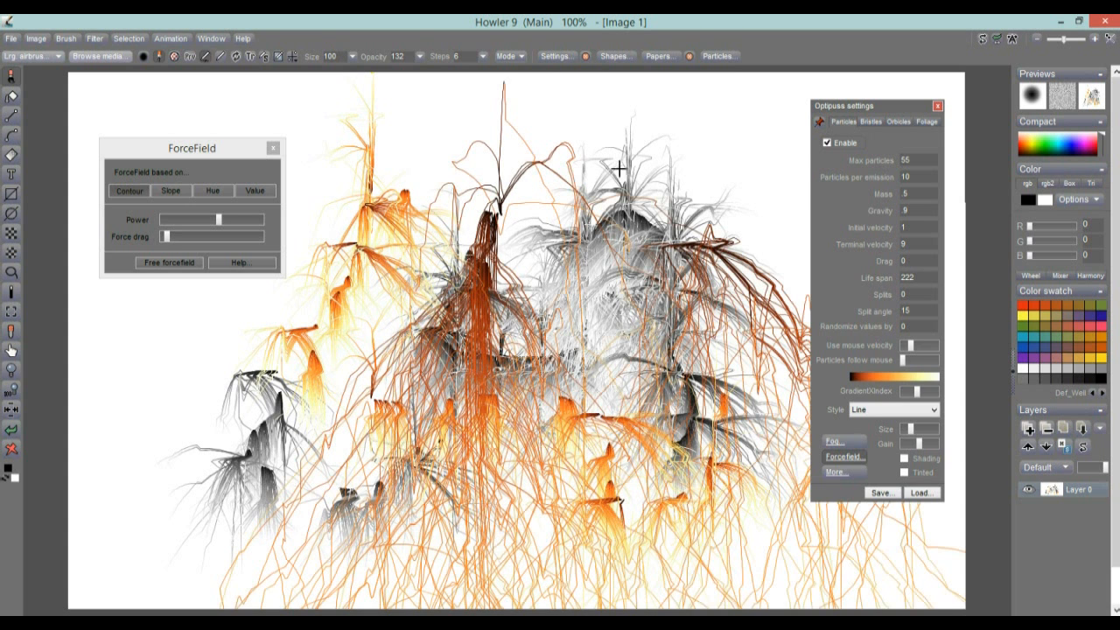
left_click_drag(650, 167, 662, 165)
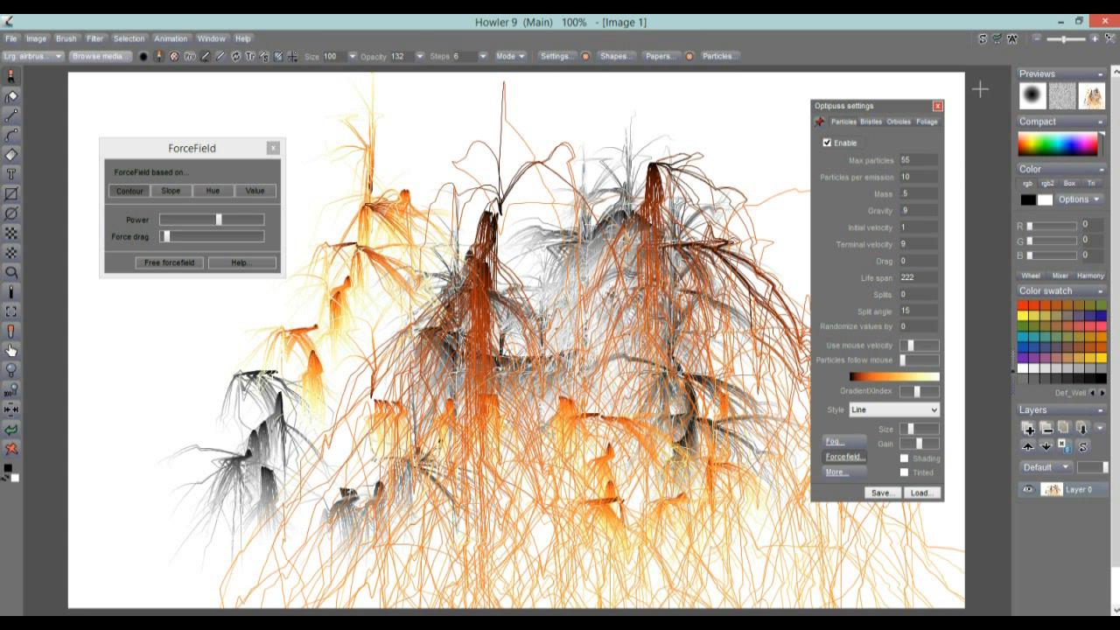
- Raise the forcefield power to about three quarters and paint more particle strokes from the lower left toward the upper middle
double_click(924, 160)
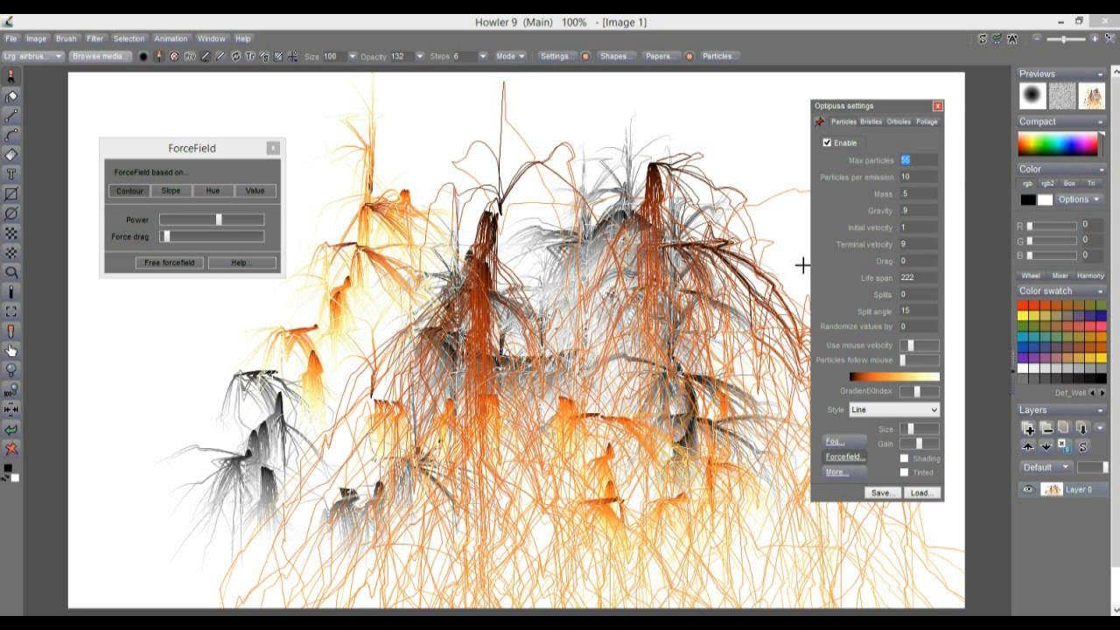
left_click(244, 223)
mouse_move(235, 335)
left_mouse_down()
mouse_move(385, 237)
mouse_move(579, 155)
left_mouse_up()
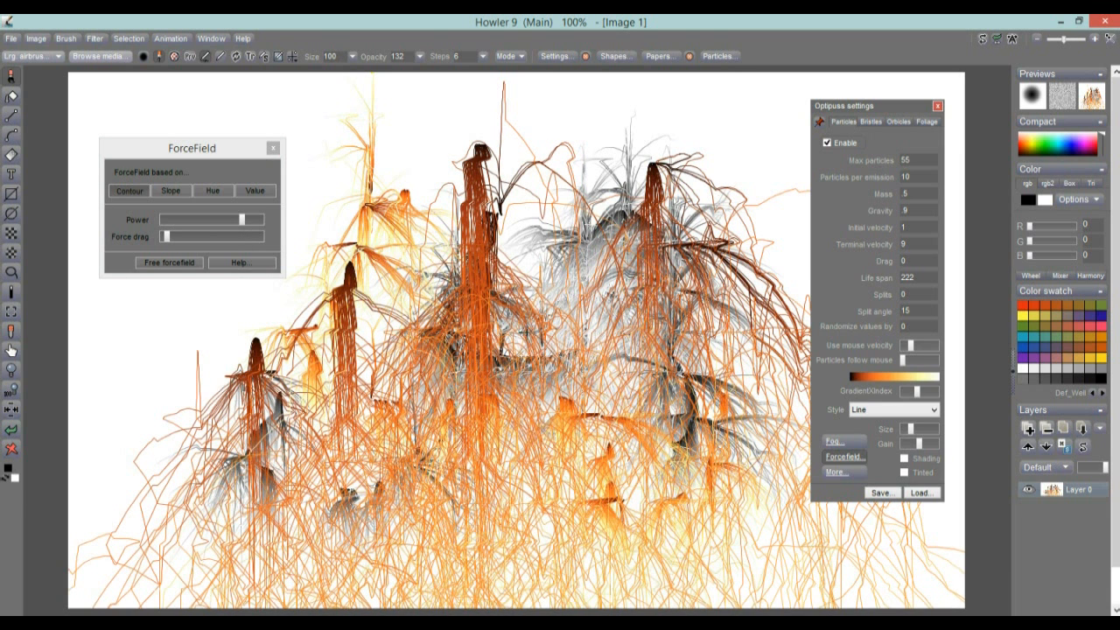
- Set the particle gravity to 0, clear the canvas and paint particle strokes across its middle
double_click(926, 212)
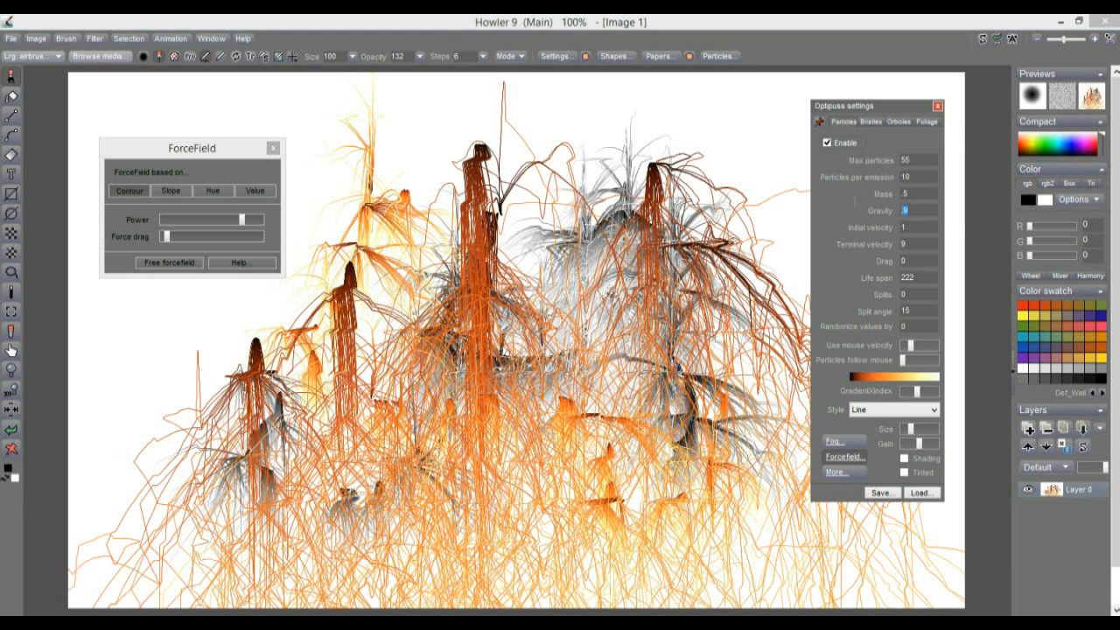
type("0")
left_click(9, 451)
mouse_move(403, 357)
left_mouse_down()
mouse_move(523, 337)
mouse_move(647, 340)
left_mouse_up()
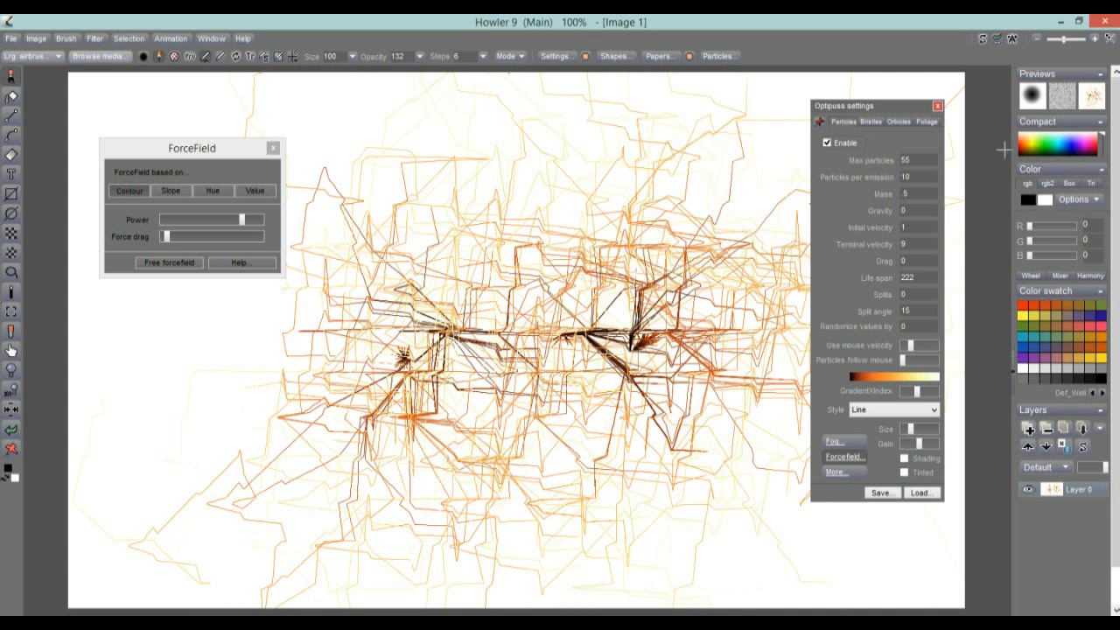
- Set the maximum particles to 333 and cover the middle of the canvas with many short particle strokes
double_click(911, 161)
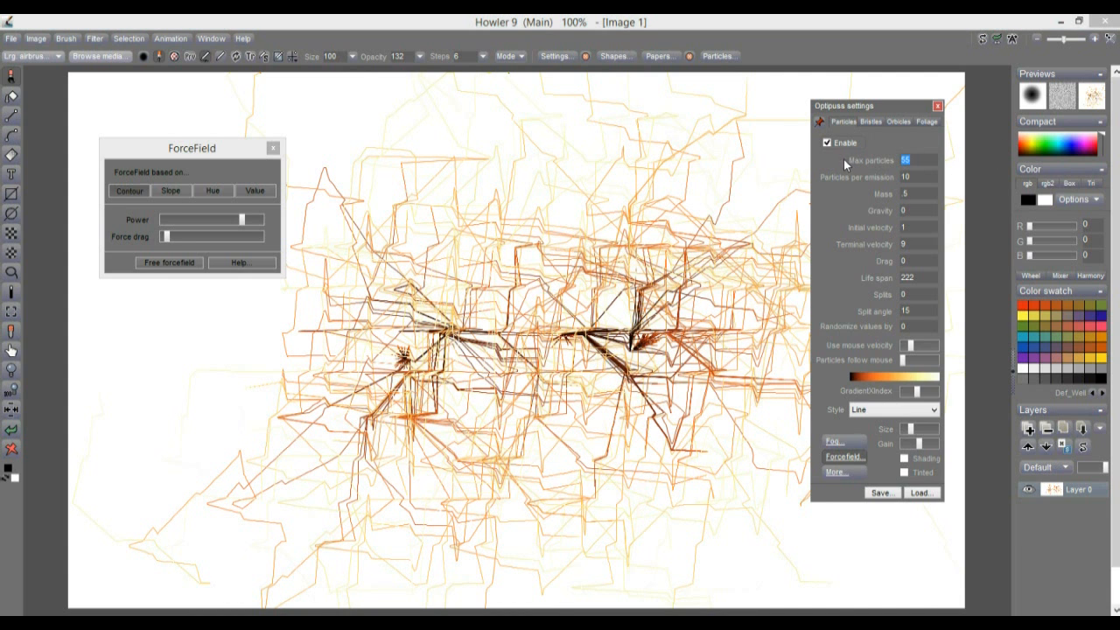
type("333")
left_click_drag(639, 295, 686, 288)
left_click_drag(438, 356, 463, 359)
left_click_drag(357, 358, 507, 393)
left_click_drag(711, 421, 798, 423)
mouse_move(556, 333)
left_mouse_down()
mouse_move(492, 329)
mouse_move(411, 374)
left_mouse_up()
left_click_drag(575, 375, 602, 432)
mouse_move(651, 344)
left_mouse_down()
mouse_move(670, 348)
mouse_move(672, 372)
left_mouse_up()
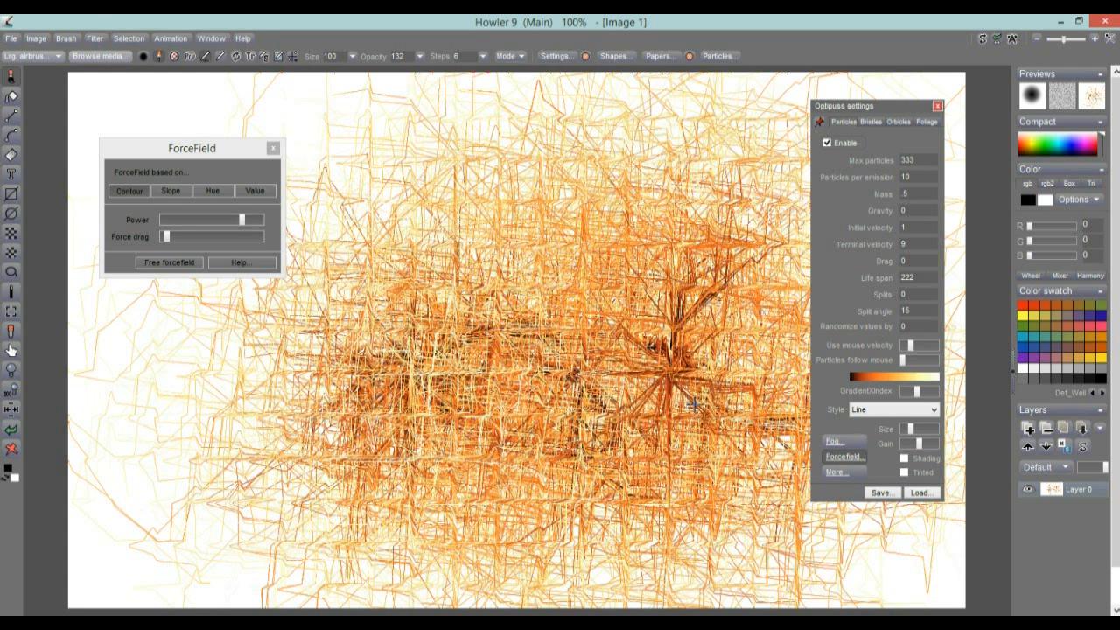
- Raise the force drag slightly, test it with a stroke, clear the canvas and paint new particle strokes
left_click_drag(165, 236, 179, 236)
mouse_move(347, 385)
left_mouse_down()
mouse_move(324, 403)
mouse_move(453, 418)
left_mouse_up()
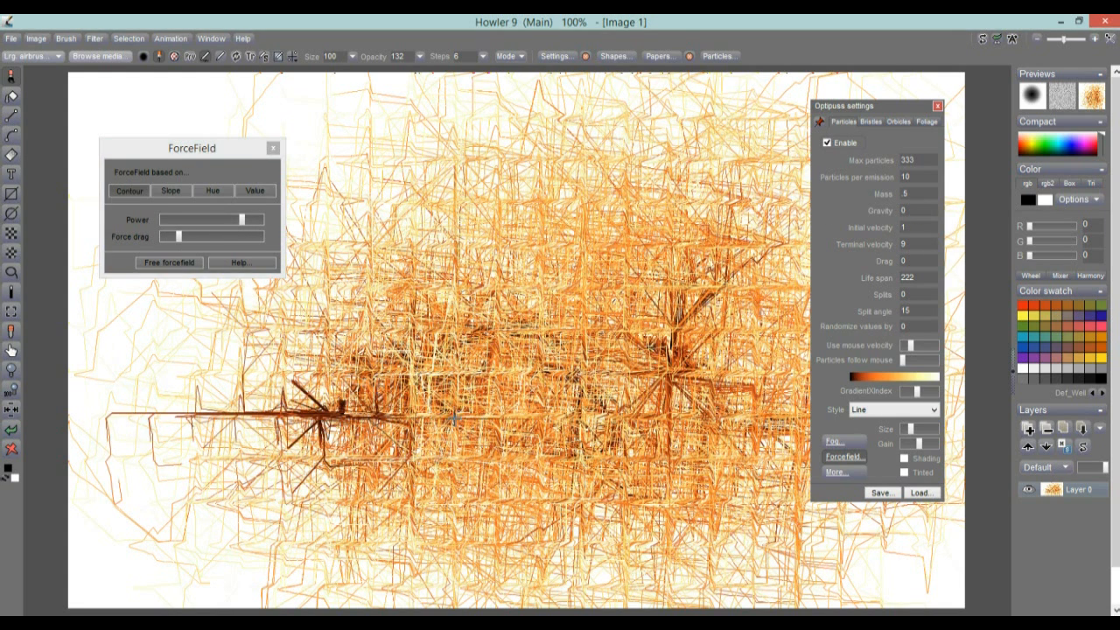
left_click(11, 448)
mouse_move(388, 356)
left_mouse_down()
mouse_move(416, 324)
mouse_move(590, 325)
mouse_move(543, 302)
mouse_move(643, 242)
mouse_move(620, 440)
mouse_move(680, 303)
mouse_move(640, 492)
mouse_move(490, 438)
mouse_move(350, 413)
mouse_move(468, 308)
mouse_move(360, 286)
mouse_move(531, 240)
mouse_move(645, 333)
mouse_move(691, 394)
mouse_move(692, 490)
mouse_move(717, 368)
mouse_move(393, 447)
left_mouse_up()
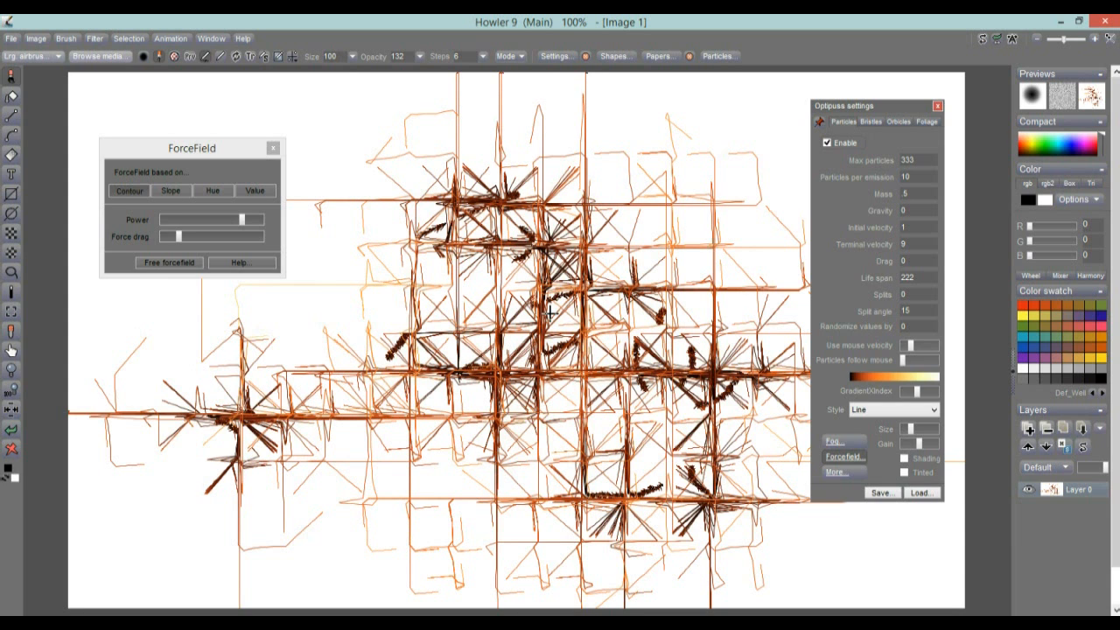
- Free the forcefield, rebuild it from the painted canvas, raise the force drag slightly and cover the canvas with more particle strokes
left_click(150, 265)
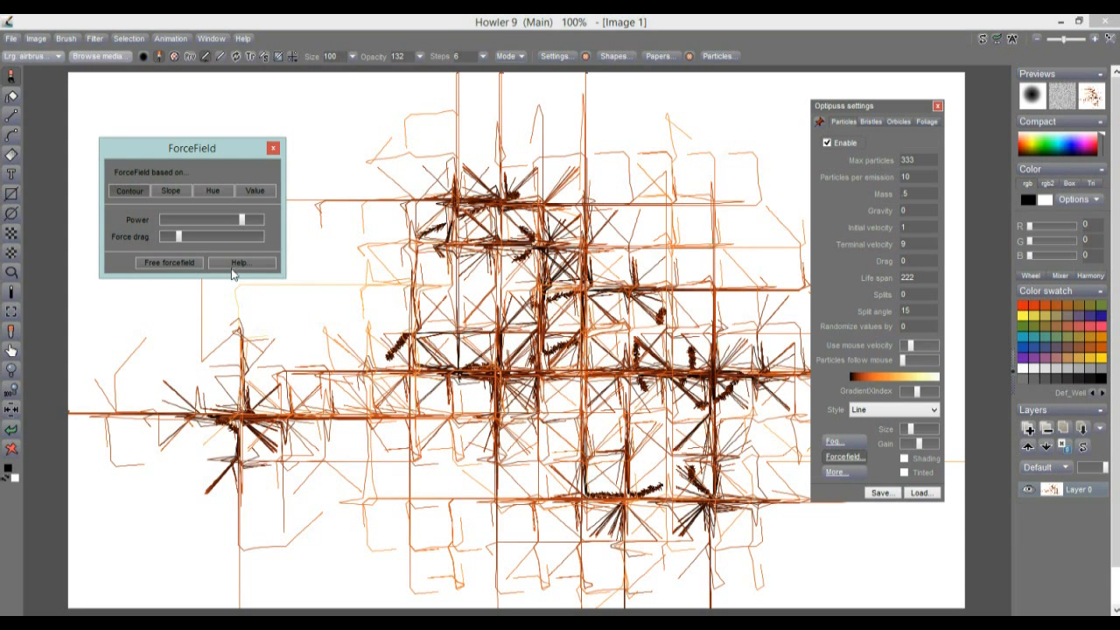
left_click(844, 458)
left_click_drag(541, 272, 161, 107)
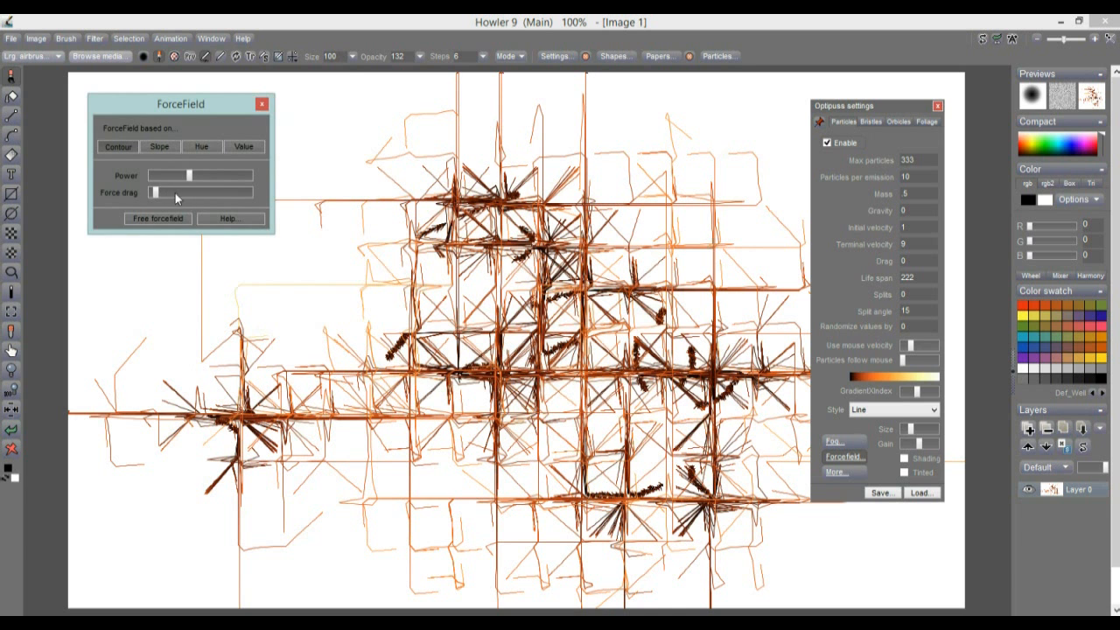
mouse_move(570, 302)
left_mouse_down()
mouse_move(430, 295)
mouse_move(455, 368)
mouse_move(400, 495)
mouse_move(606, 424)
mouse_move(677, 230)
mouse_move(787, 412)
mouse_move(596, 543)
mouse_move(292, 430)
mouse_move(380, 225)
mouse_move(342, 312)
mouse_move(383, 161)
mouse_move(464, 223)
mouse_move(427, 204)
left_mouse_up()
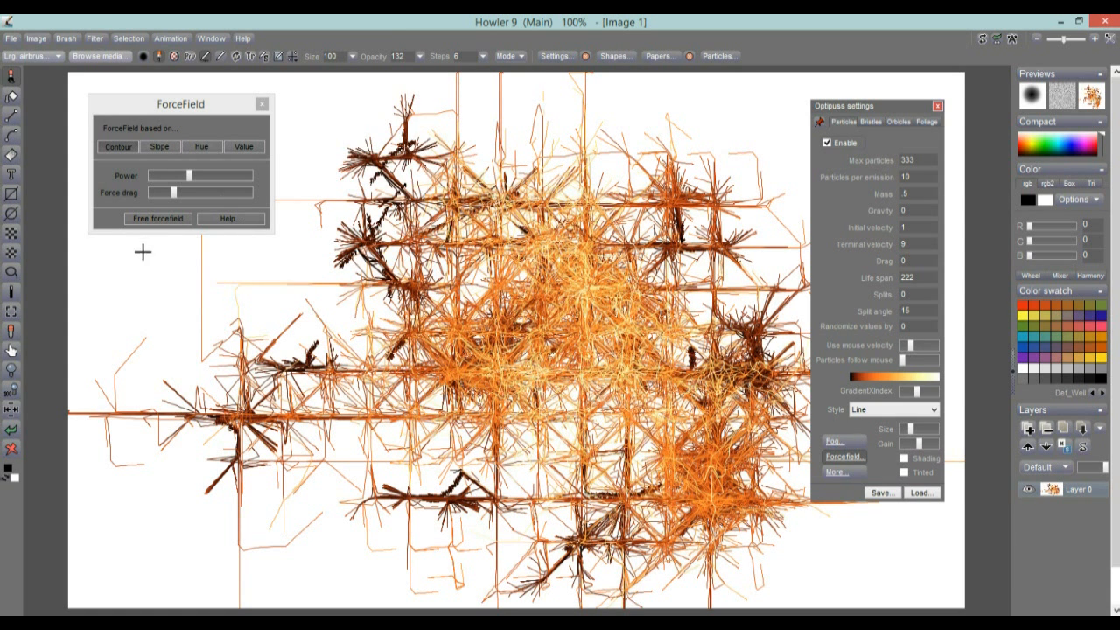
- Free the forcefield and fill the canvas with opaque 2 tone plasma noise at scale 6
left_click(151, 219)
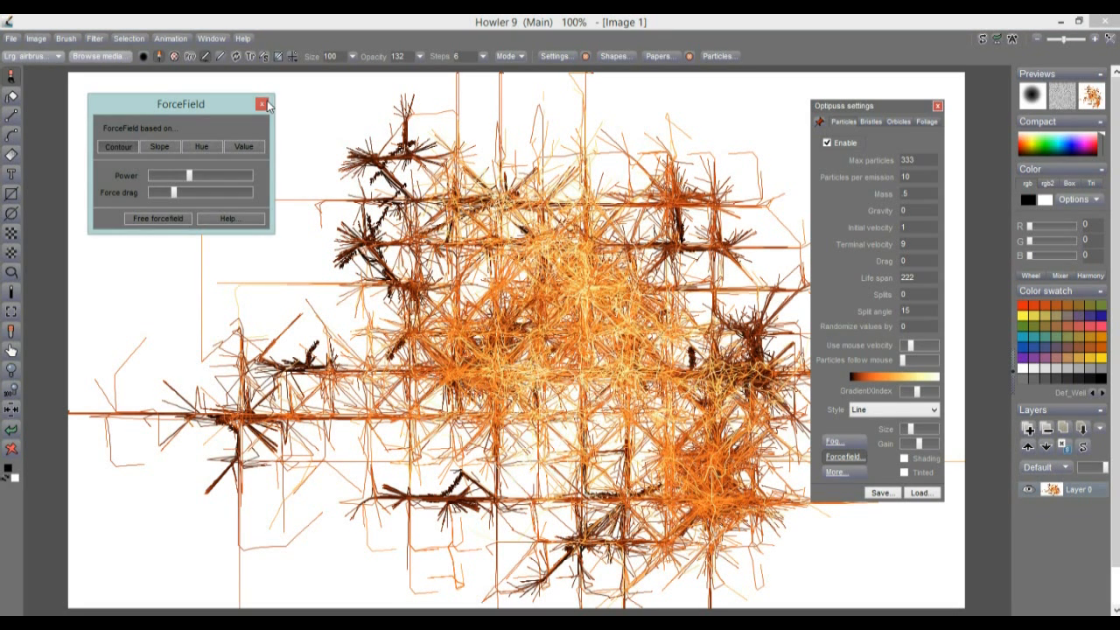
left_click(261, 105)
left_click(94, 38)
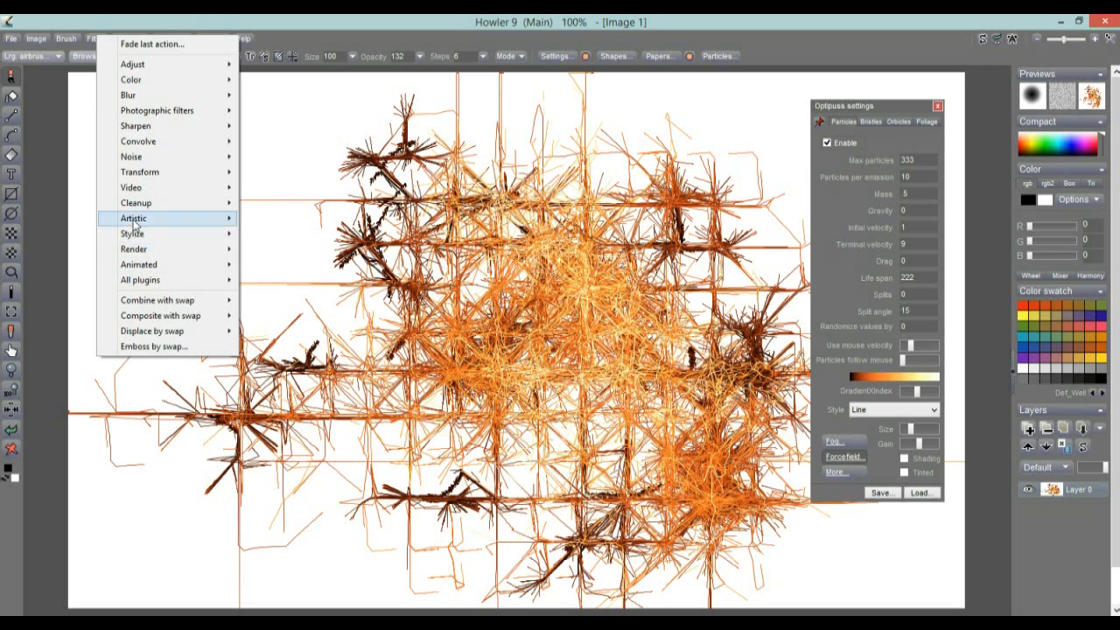
mouse_move(138, 251)
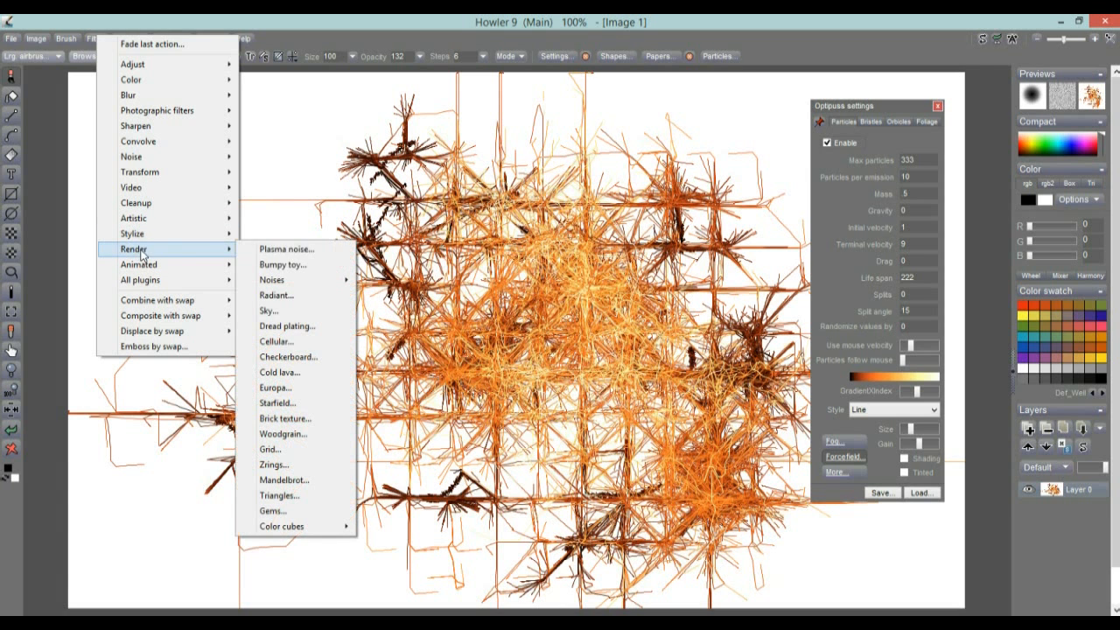
left_click(305, 252)
left_click_drag(591, 318, 586, 318)
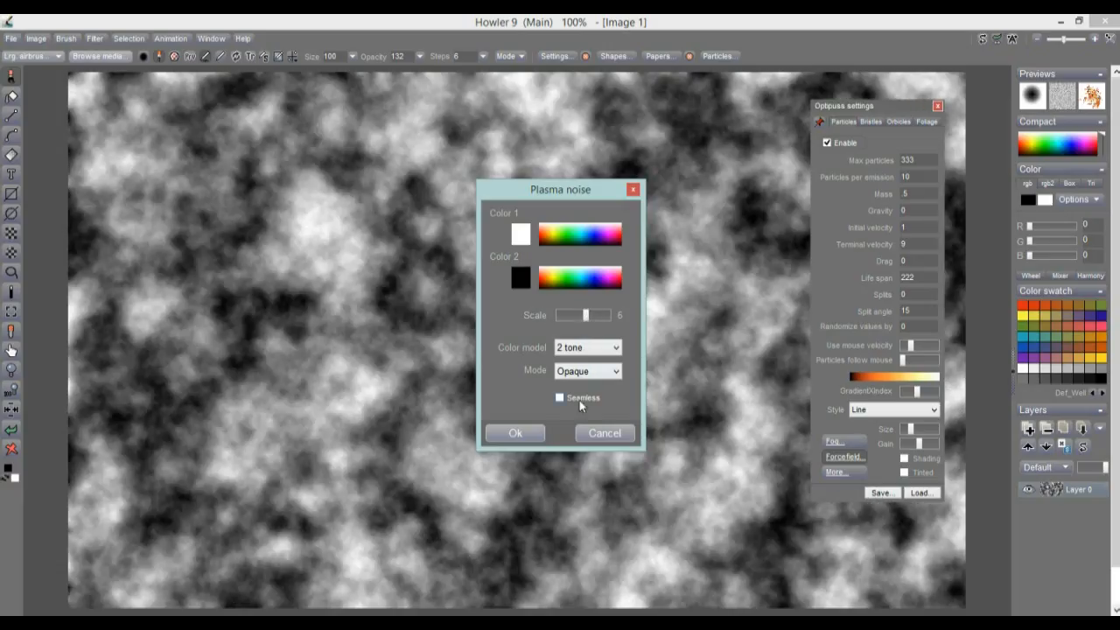
left_click(517, 433)
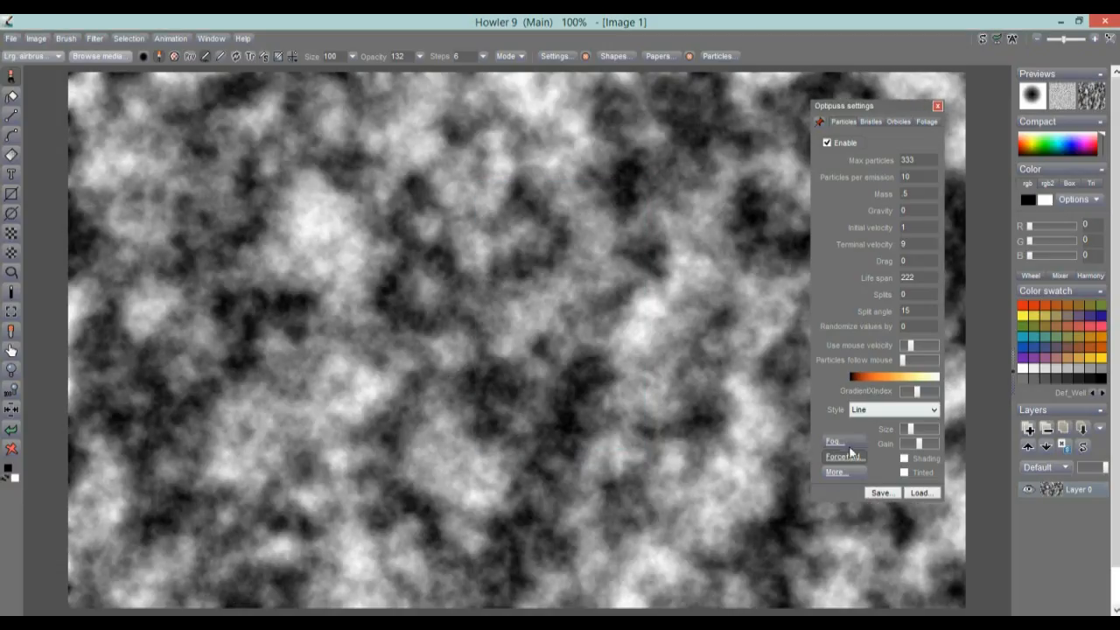
- Build a forcefield from the plasma noise, paint particle strokes across the canvas and clear it
mouse_move(442, 385)
left_mouse_down()
mouse_move(544, 265)
mouse_move(682, 337)
mouse_move(705, 412)
left_mouse_up()
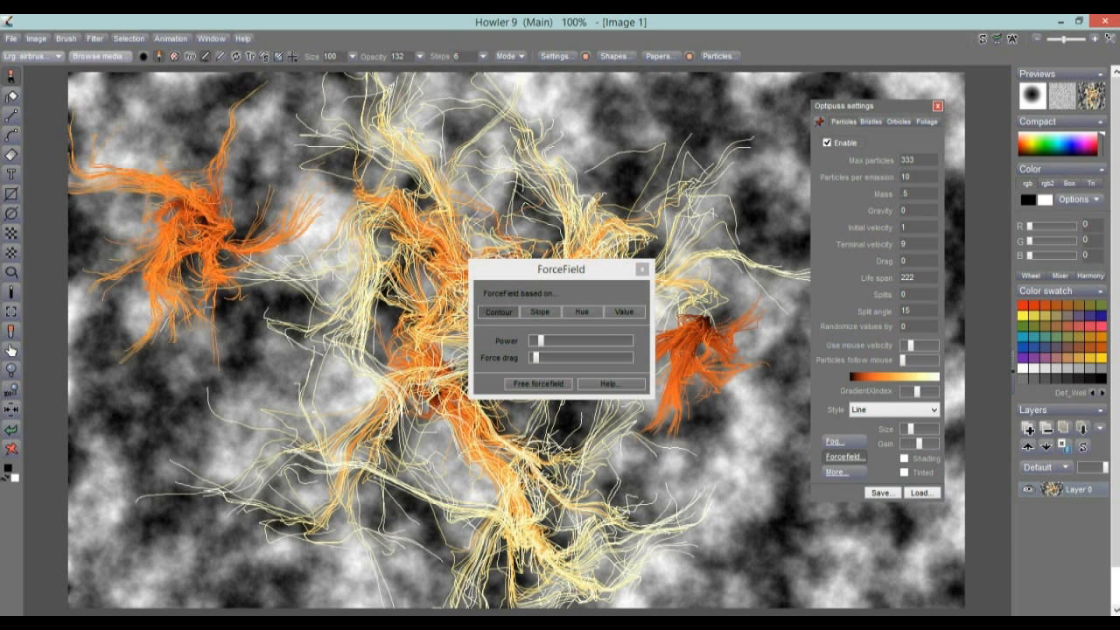
left_click_drag(175, 210, 338, 466)
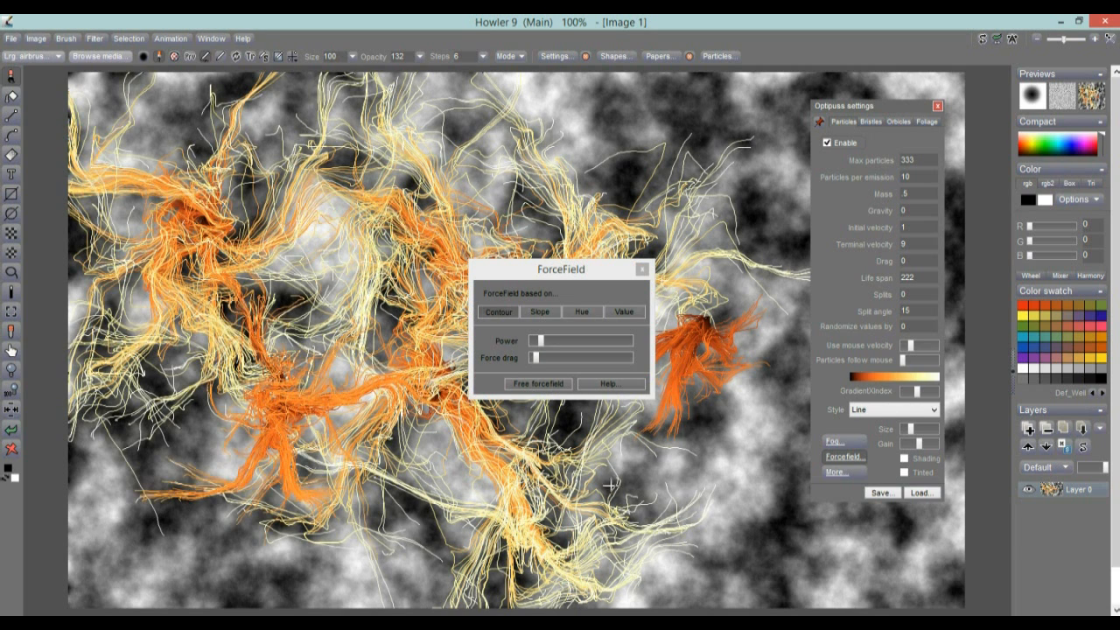
left_click_drag(504, 268, 164, 367)
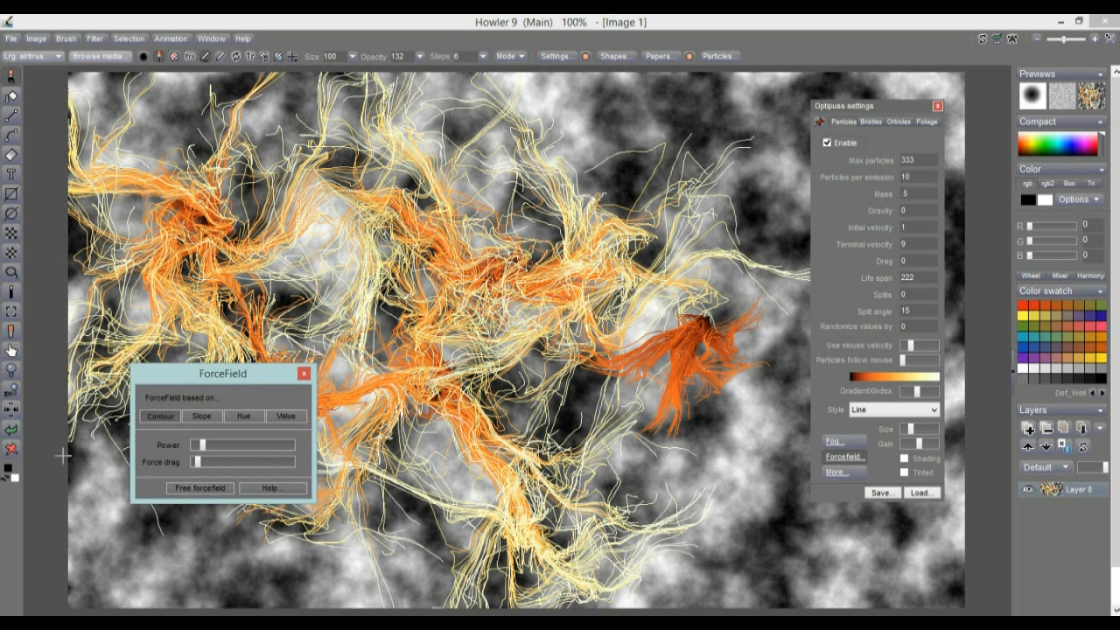
left_click(11, 450)
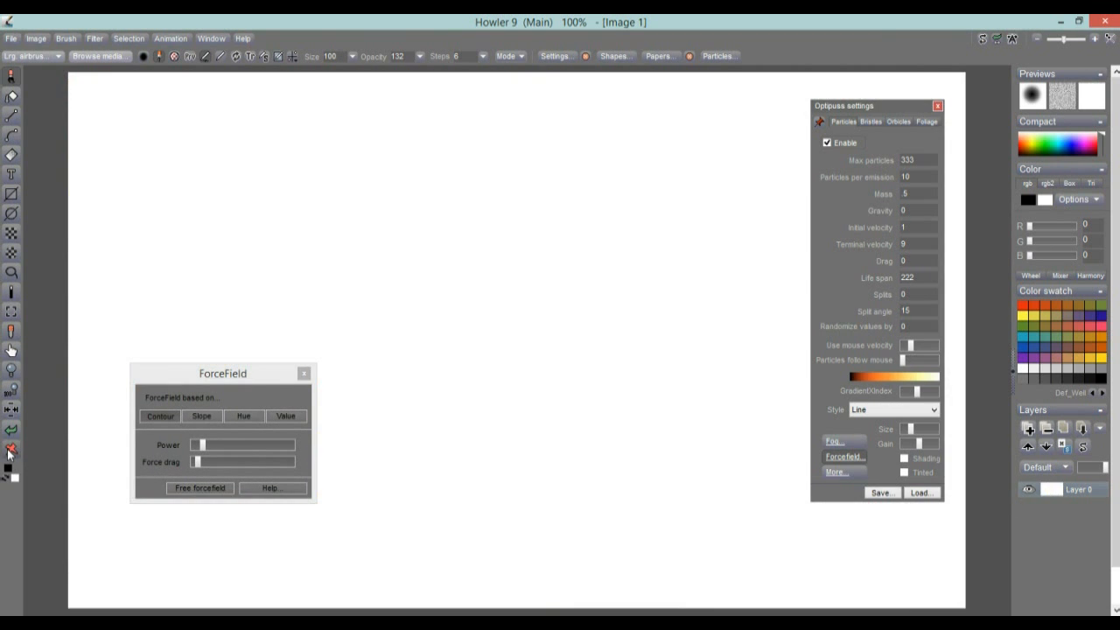
- Enable the Optipuss foliage brush and paint foliage strokes across the middle of the canvas
left_click(927, 121)
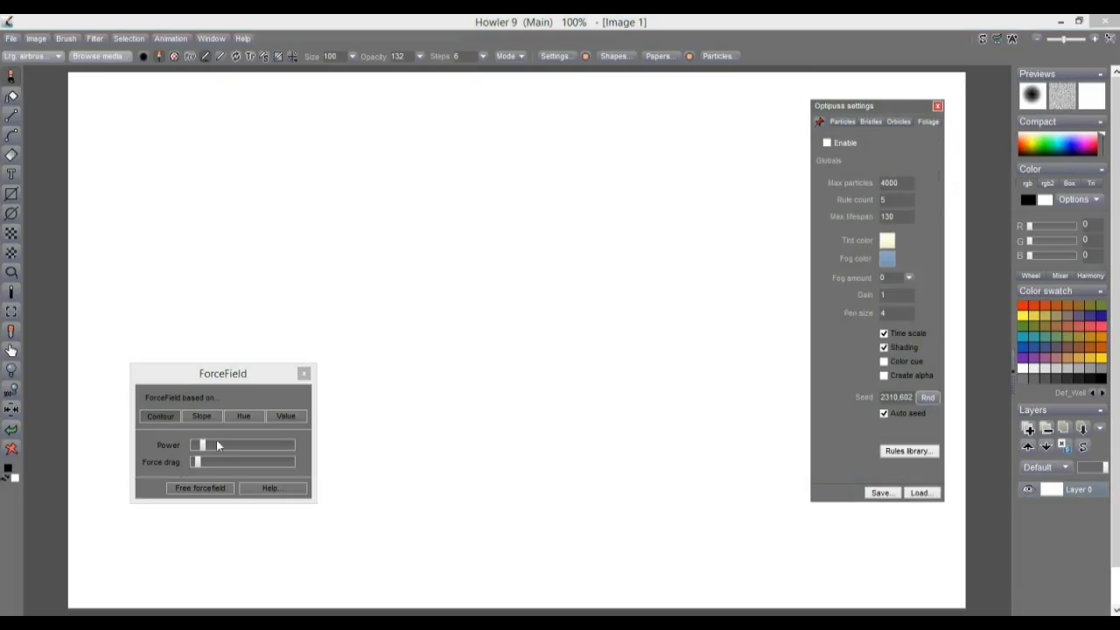
left_click(847, 123)
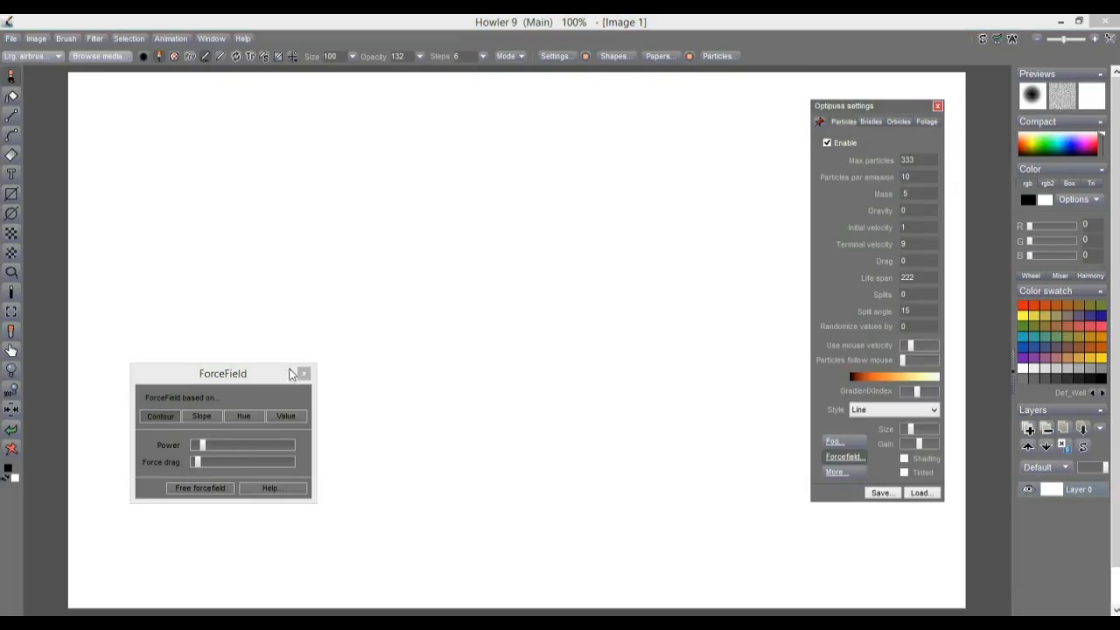
left_click(927, 123)
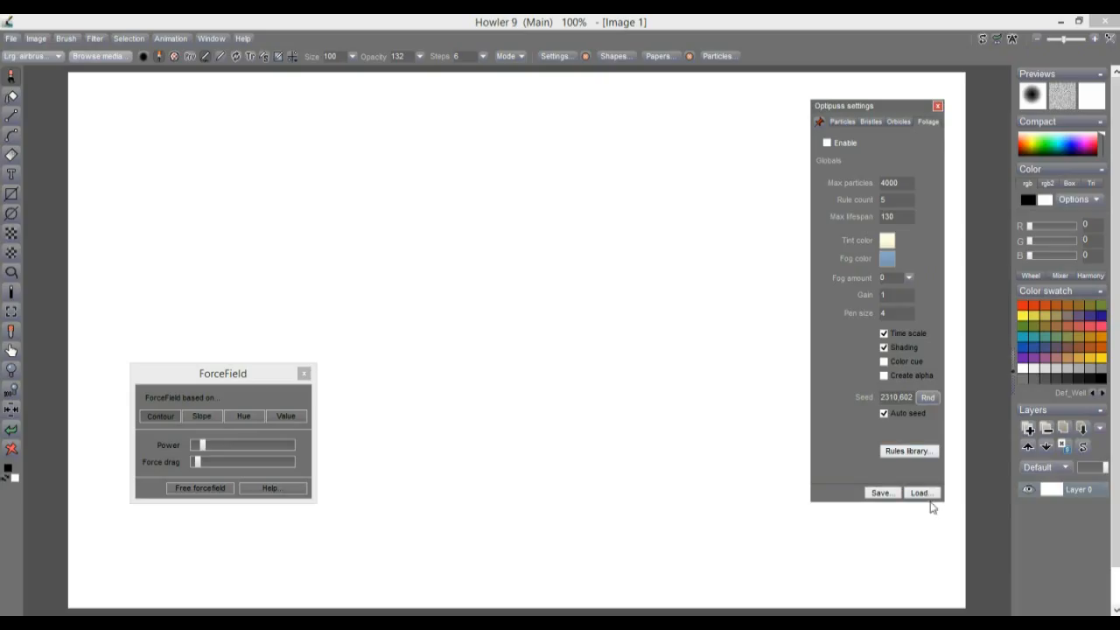
mouse_move(429, 411)
left_mouse_down()
mouse_move(470, 353)
mouse_move(662, 403)
mouse_move(689, 355)
left_mouse_up()
left_click(848, 146)
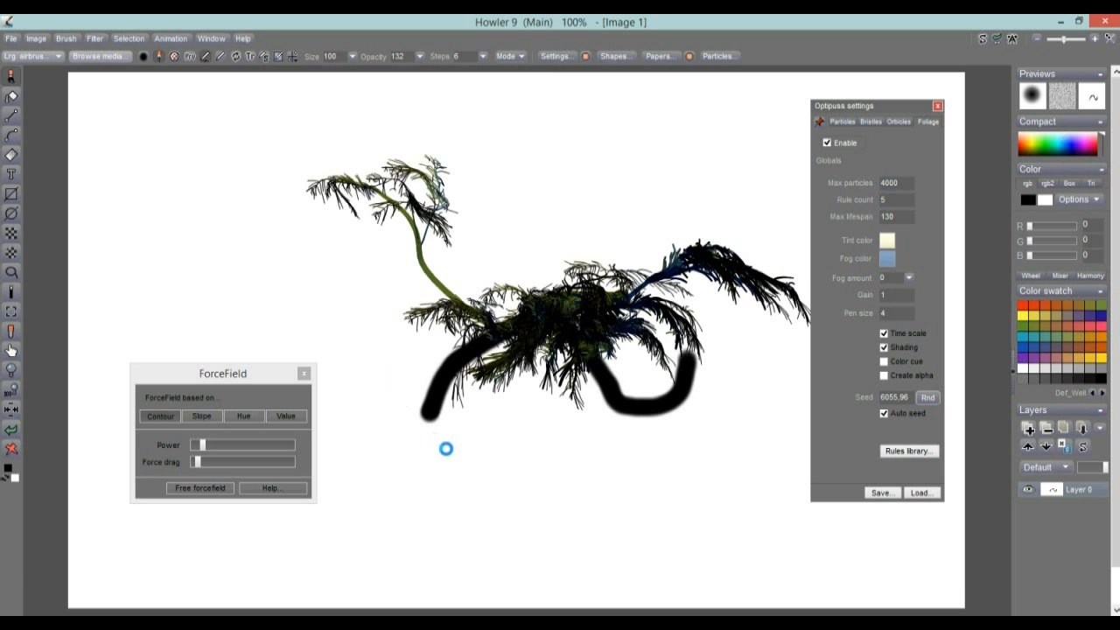
mouse_move(373, 386)
left_mouse_down()
mouse_move(498, 240)
mouse_move(705, 155)
left_mouse_up()
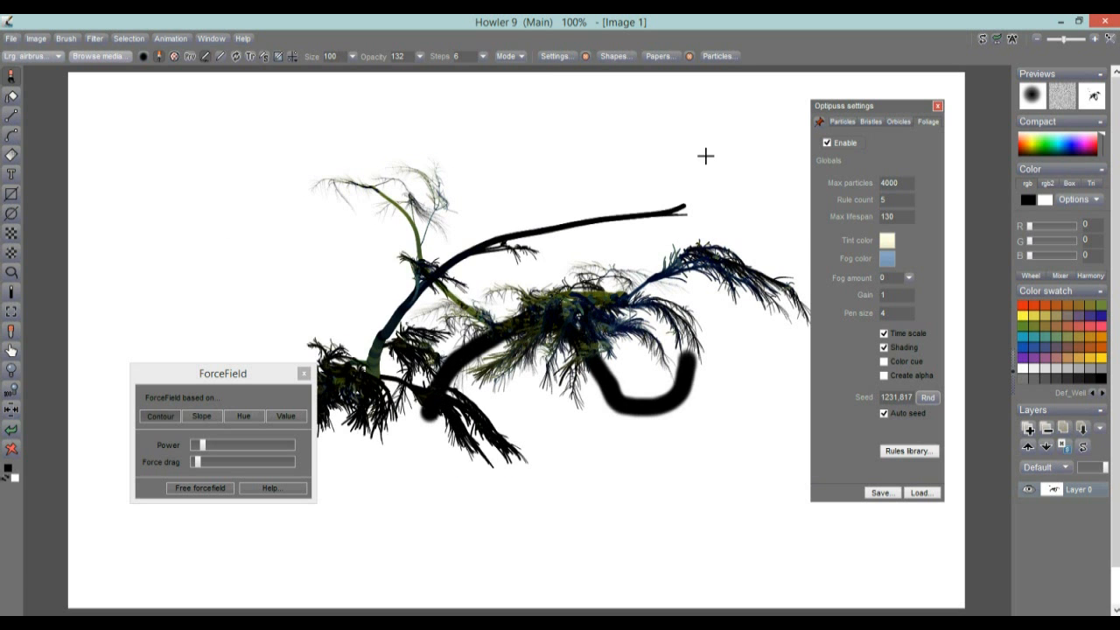
- Free the forcefield, close its settings and clear the foliage from the canvas
left_click(204, 490)
left_click(304, 375)
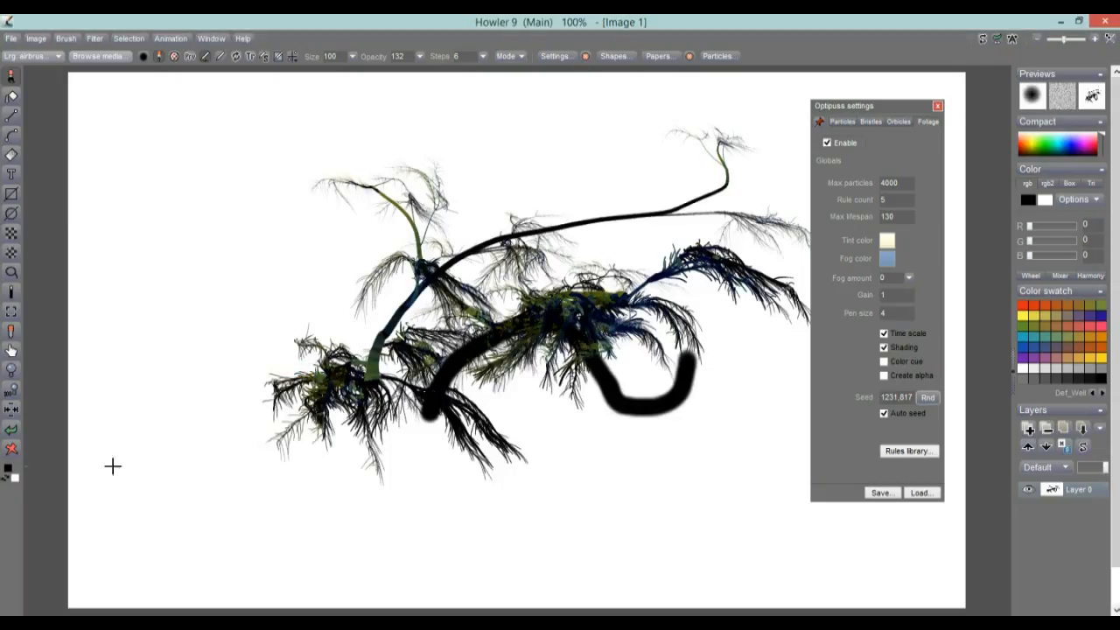
left_click(11, 450)
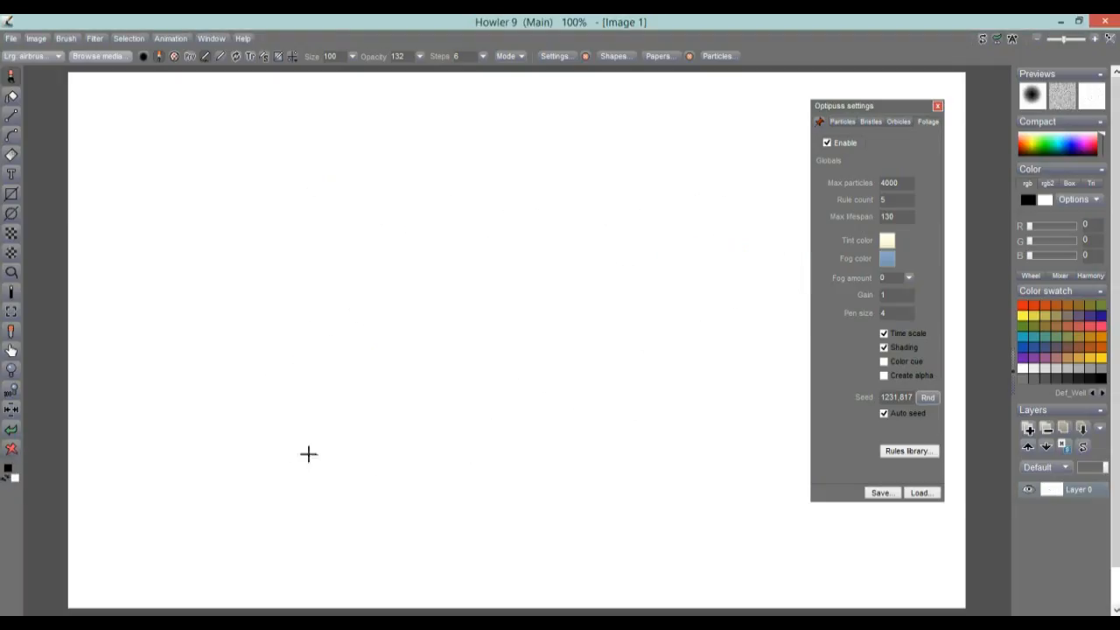
- Load the Evergreen 01 foliage preset, test it with long strokes across the canvas and clear the canvas
left_click(931, 497)
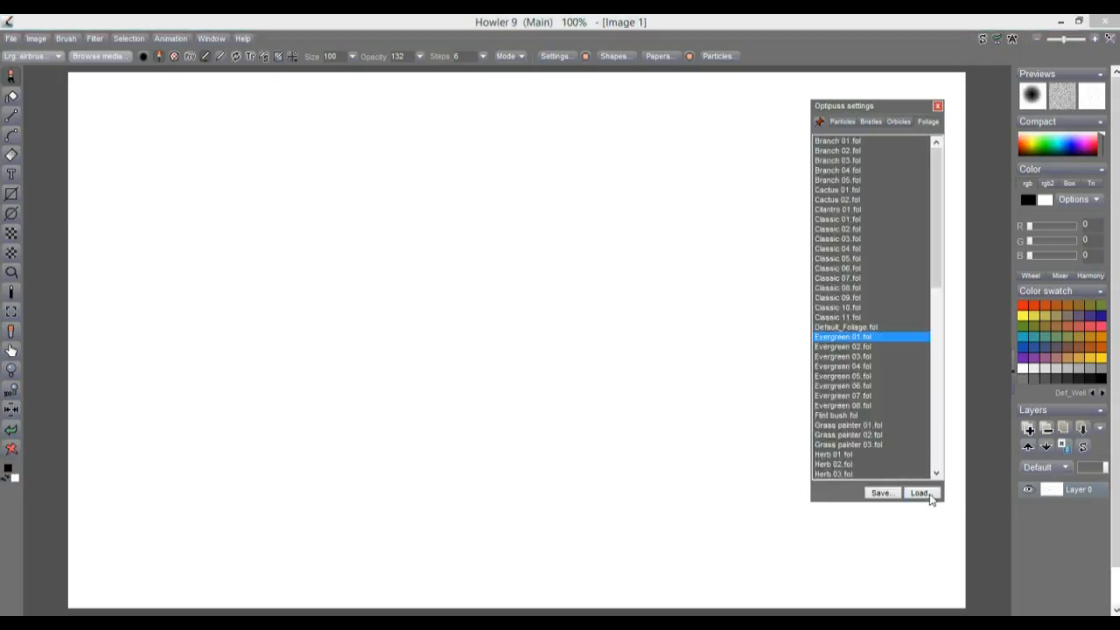
double_click(826, 336)
mouse_move(212, 529)
left_mouse_down()
mouse_move(213, 455)
mouse_move(265, 293)
mouse_move(335, 210)
mouse_move(425, 199)
left_mouse_up()
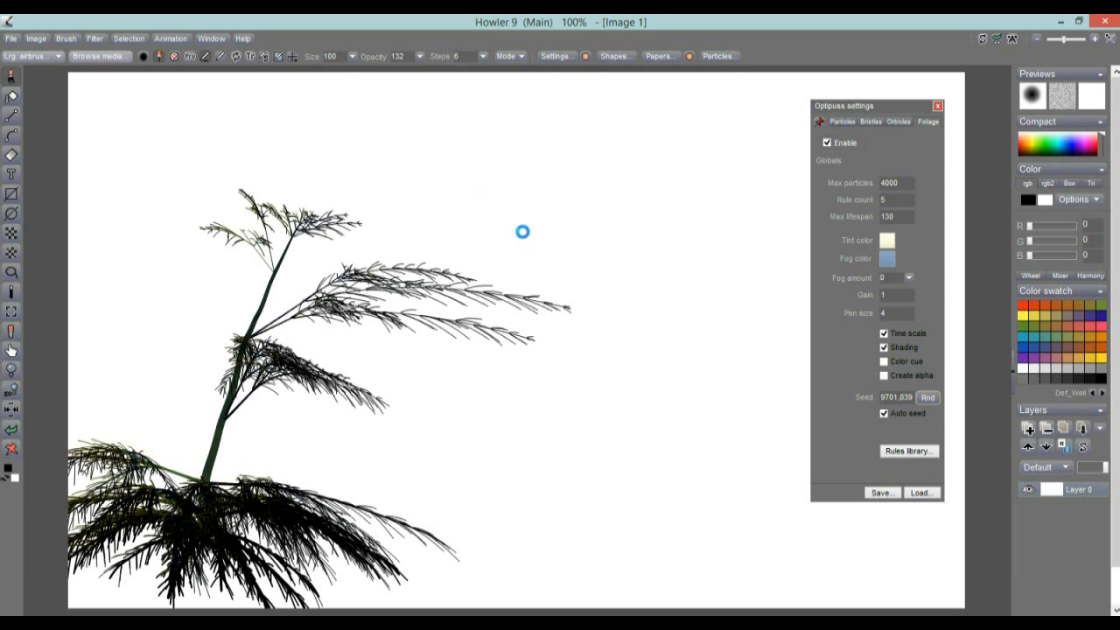
mouse_move(792, 556)
left_mouse_down()
mouse_move(400, 320)
mouse_move(425, 170)
mouse_move(544, 189)
left_mouse_up()
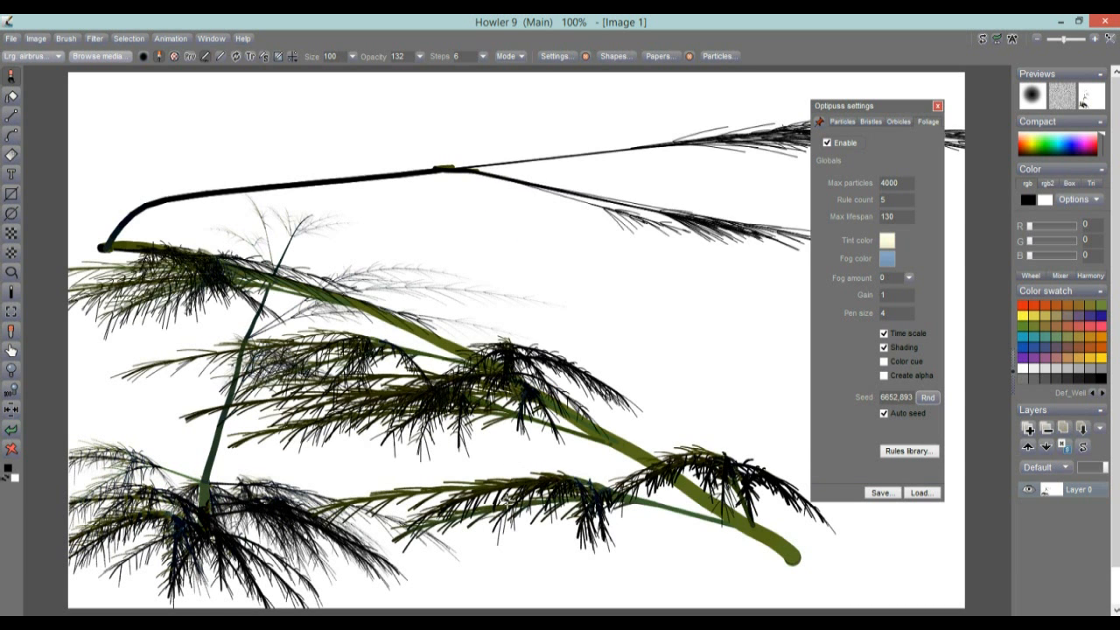
left_click(13, 450)
- Paint two curved evergreens rising from the canvas's lower left corner and clear the canvas
mouse_move(205, 527)
left_mouse_down()
mouse_move(206, 452)
mouse_move(400, 185)
mouse_move(533, 168)
left_mouse_up()
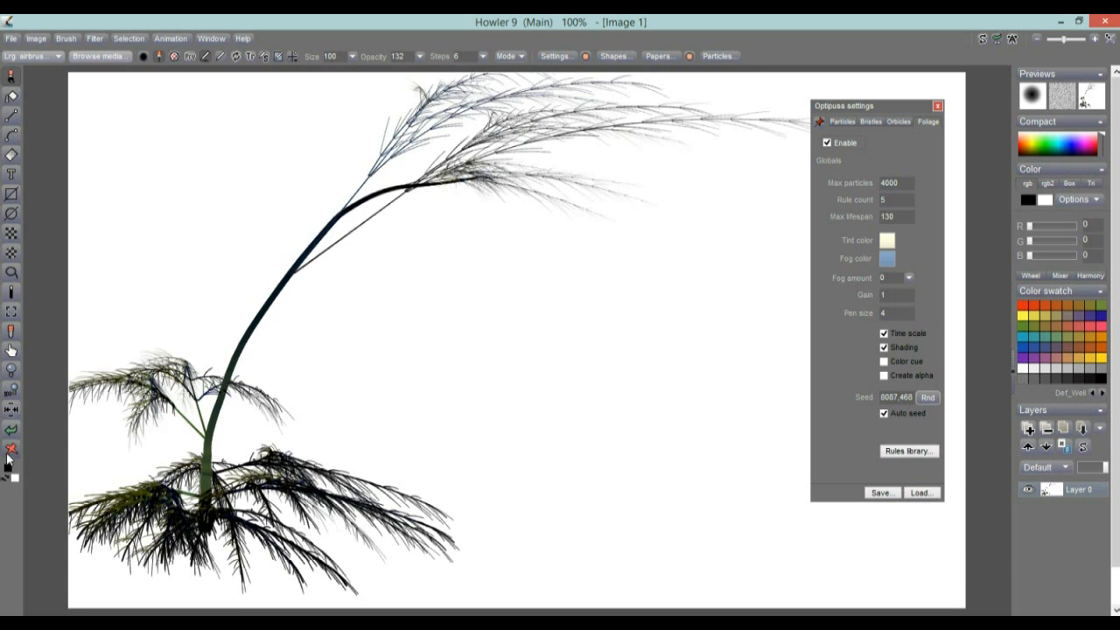
mouse_move(249, 525)
left_mouse_down()
mouse_move(255, 248)
mouse_move(368, 307)
mouse_move(428, 242)
mouse_move(482, 223)
left_mouse_up()
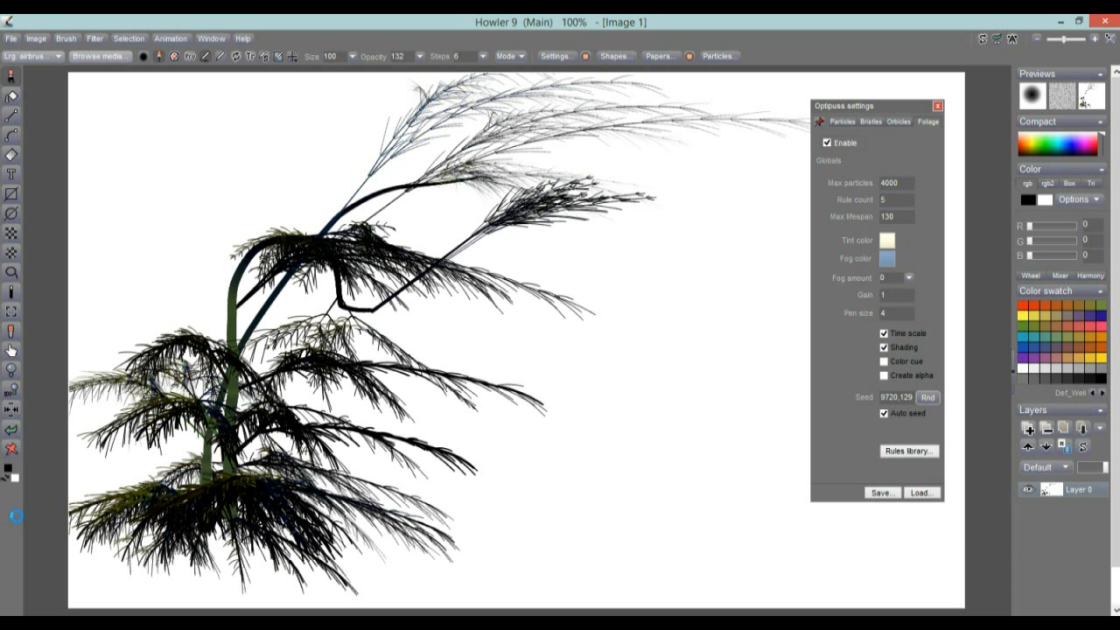
left_click(13, 451)
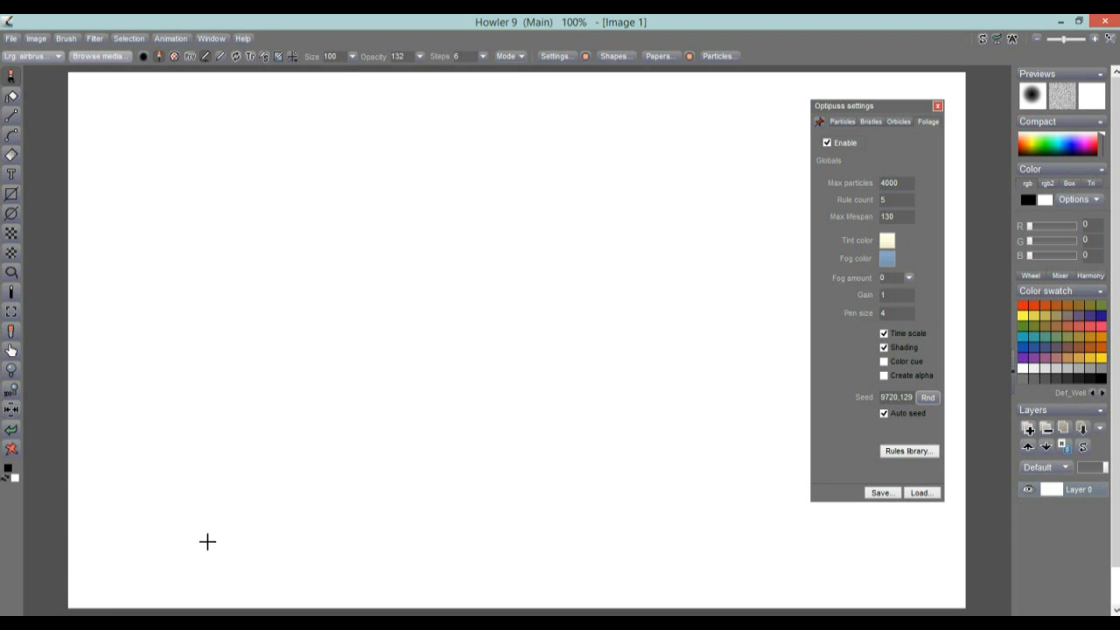
- Paint an upright evergreen at the canvas's left side and store a copy of the image
left_click_drag(208, 540, 209, 318)
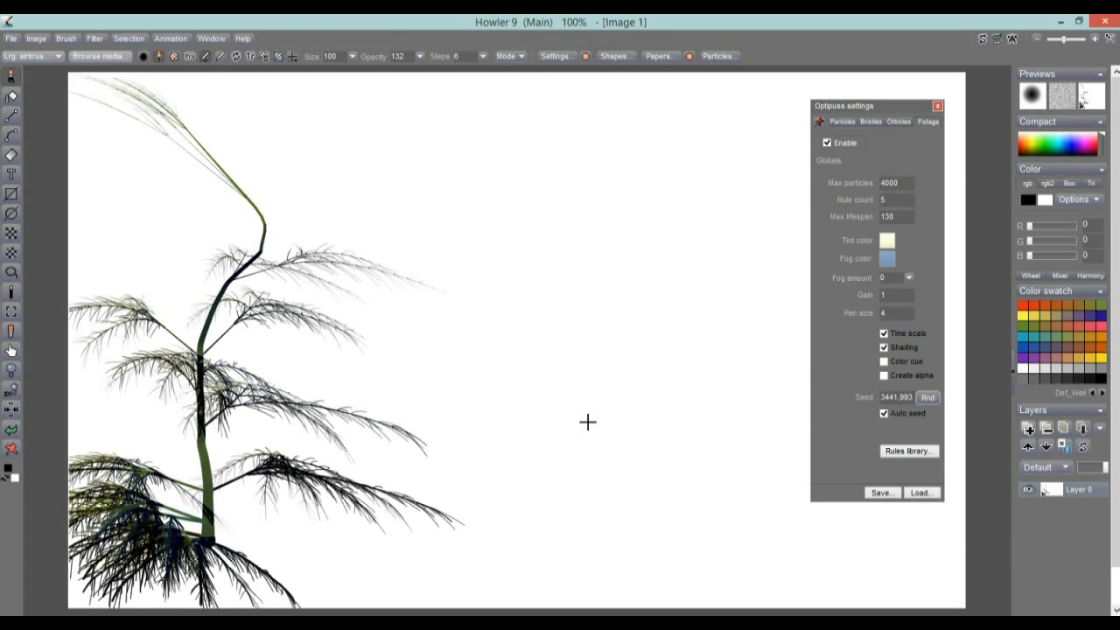
left_click(843, 121)
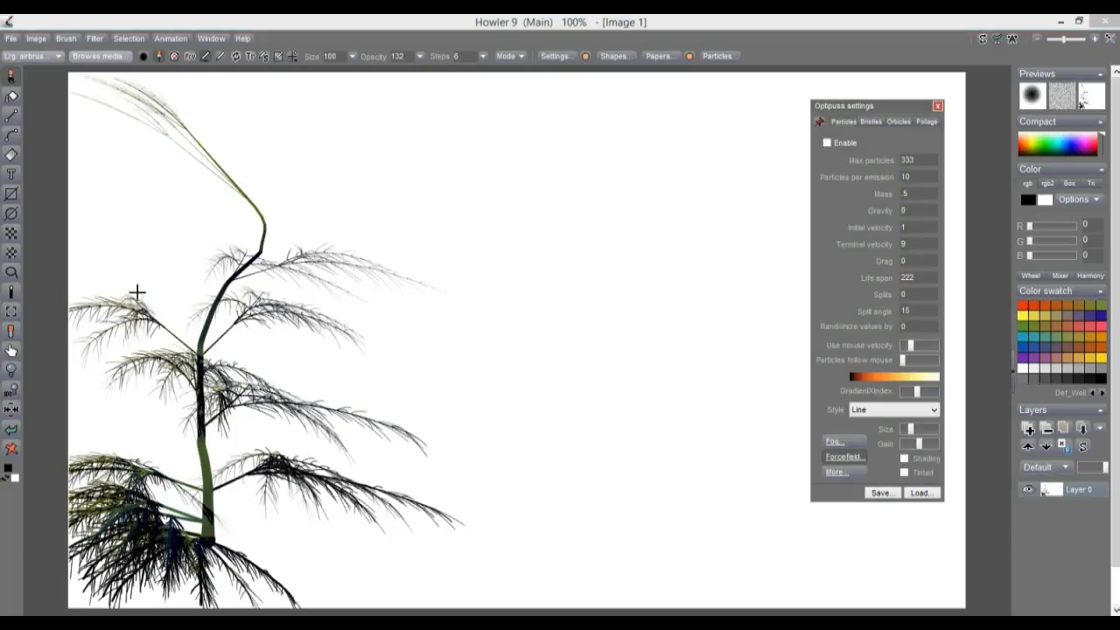
left_click(36, 39)
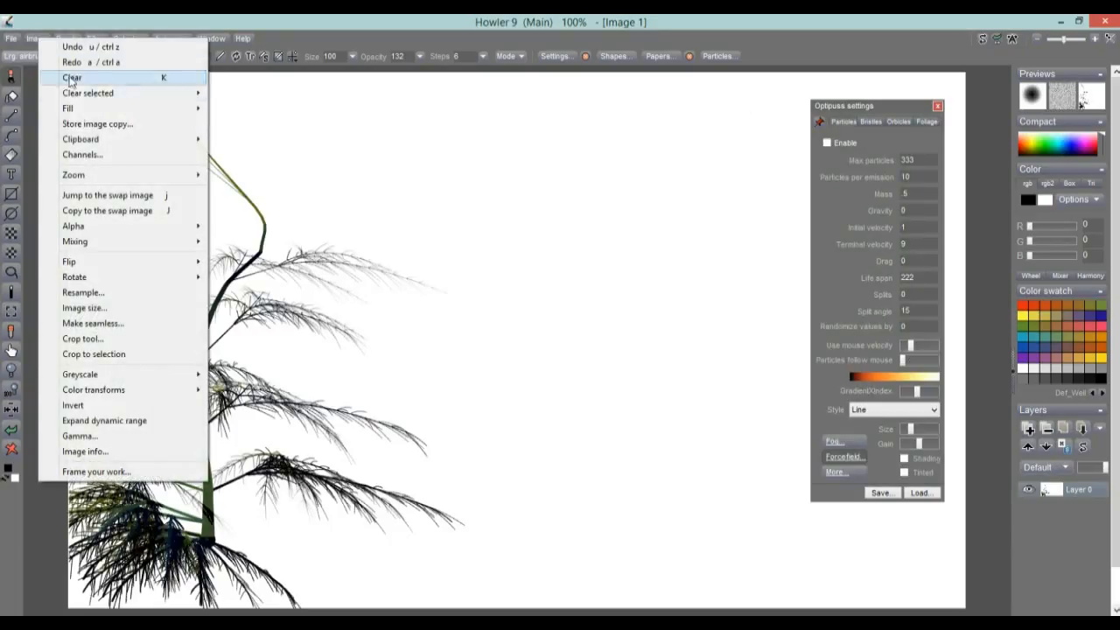
left_click(103, 129)
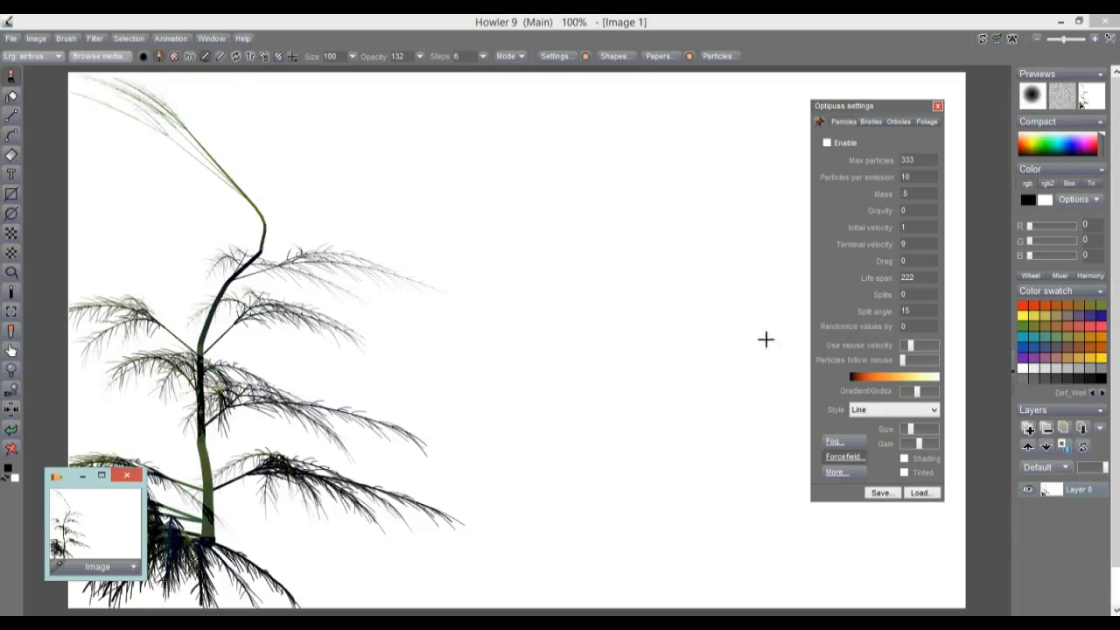
- Undo repeatedly until the canvas is back to the plain plasma noise without any strokes
left_click(10, 430)
left_click(11, 429)
left_click(11, 429)
left_click(11, 430)
left_click(12, 431)
left_click(11, 431)
left_click(12, 431)
left_click(11, 430)
left_click(11, 431)
left_click(11, 430)
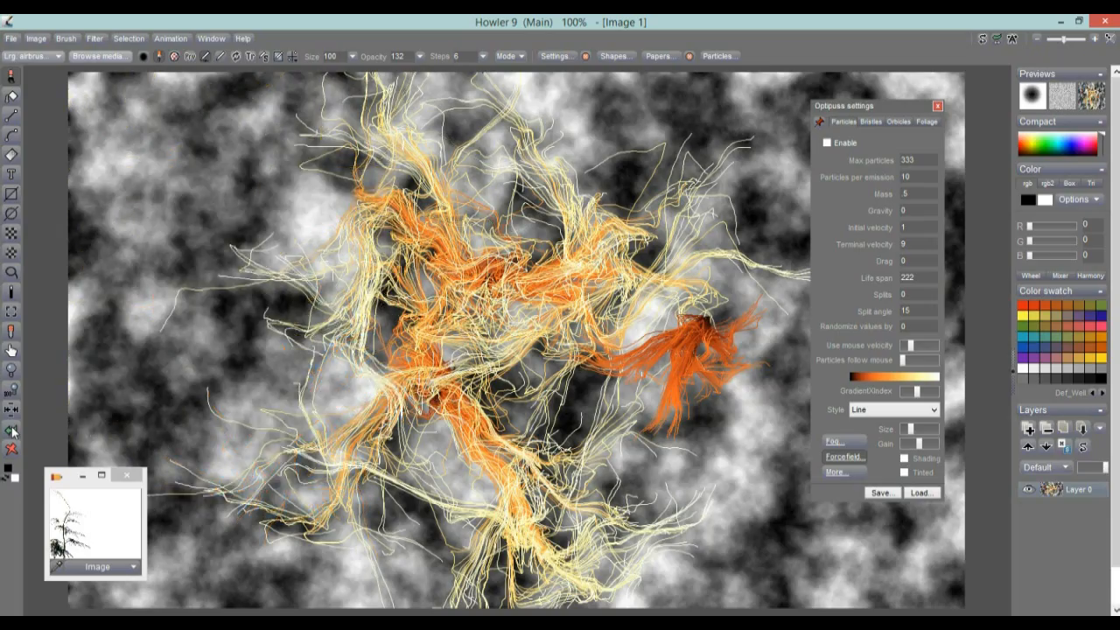
left_click(12, 431)
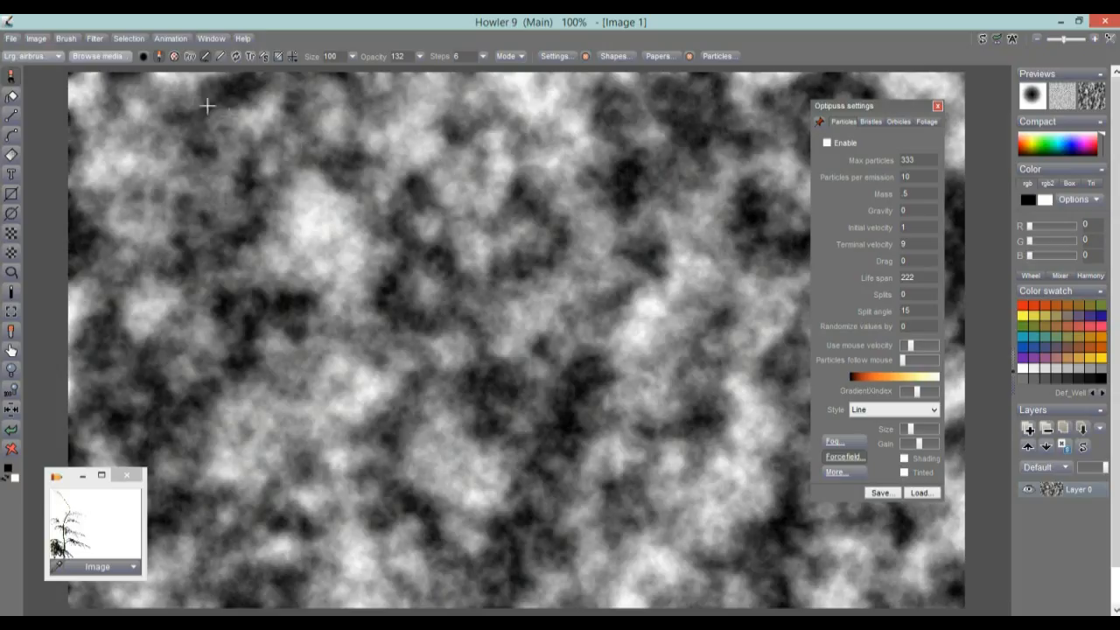
- Store a copy of the plasma noise image and place its thumbnail beside the stored evergreen
left_click(39, 38)
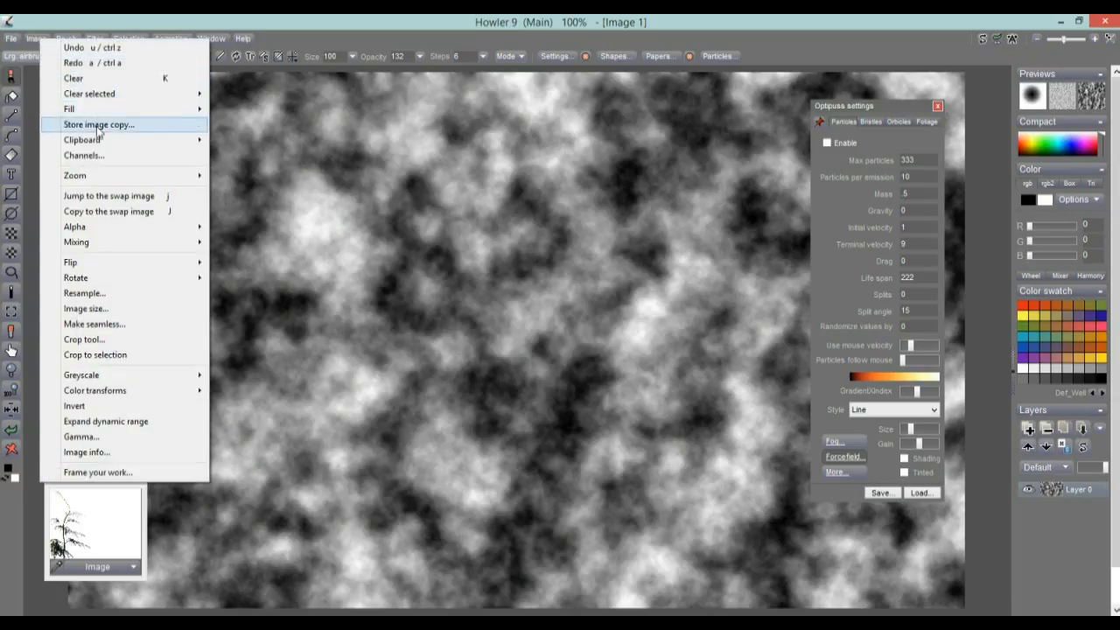
left_click(98, 127)
left_click_drag(69, 484, 138, 508)
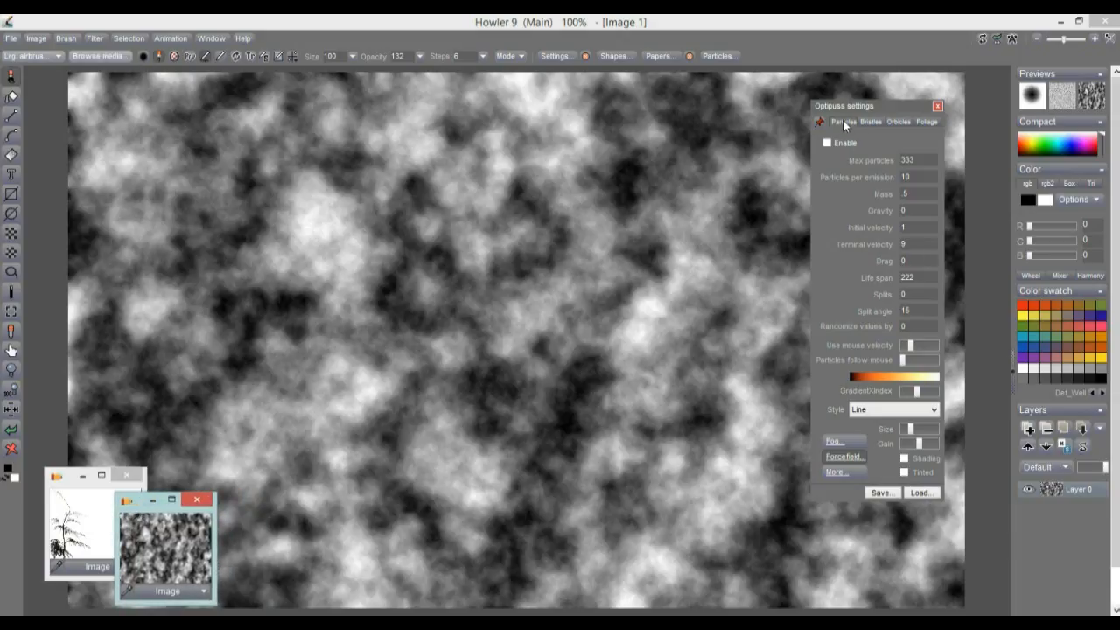
- Build a particle forcefield from the plasma noise and move its settings to the canvas's upper left area
left_click(842, 119)
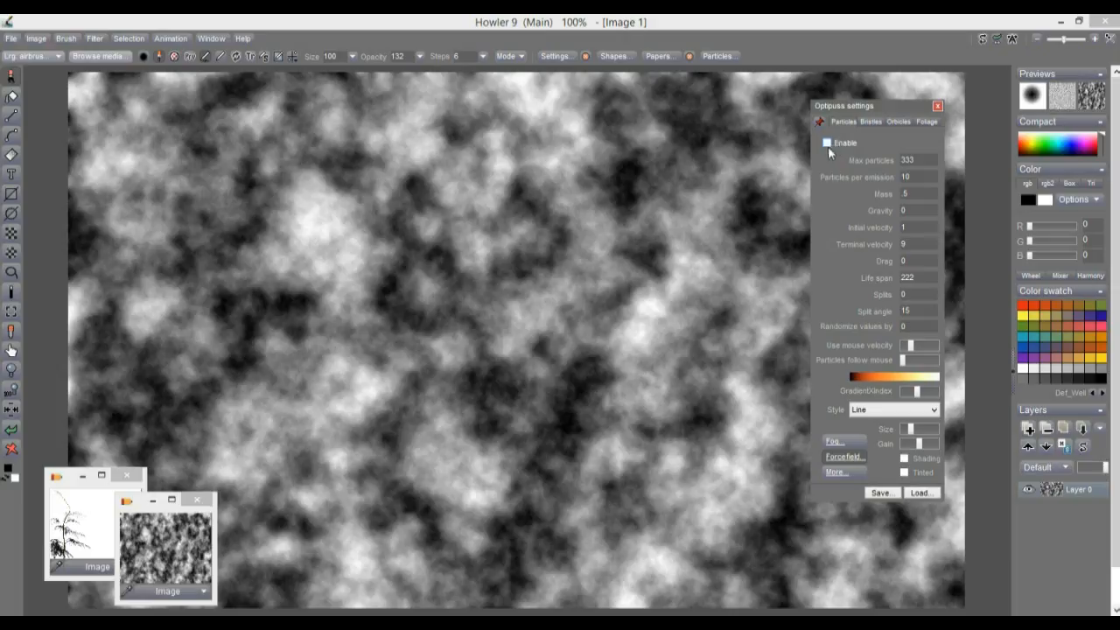
left_click(854, 463)
left_click_drag(531, 276, 184, 125)
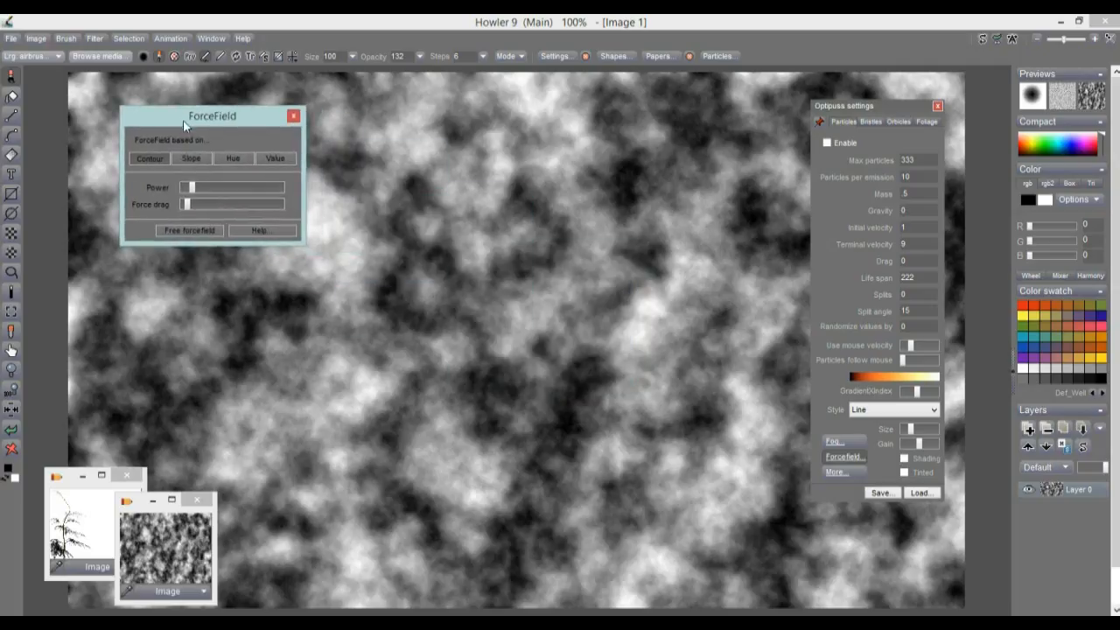
- Enable foliage painting in the Optipuss settings and raise the forcefield's power slightly
left_click(928, 123)
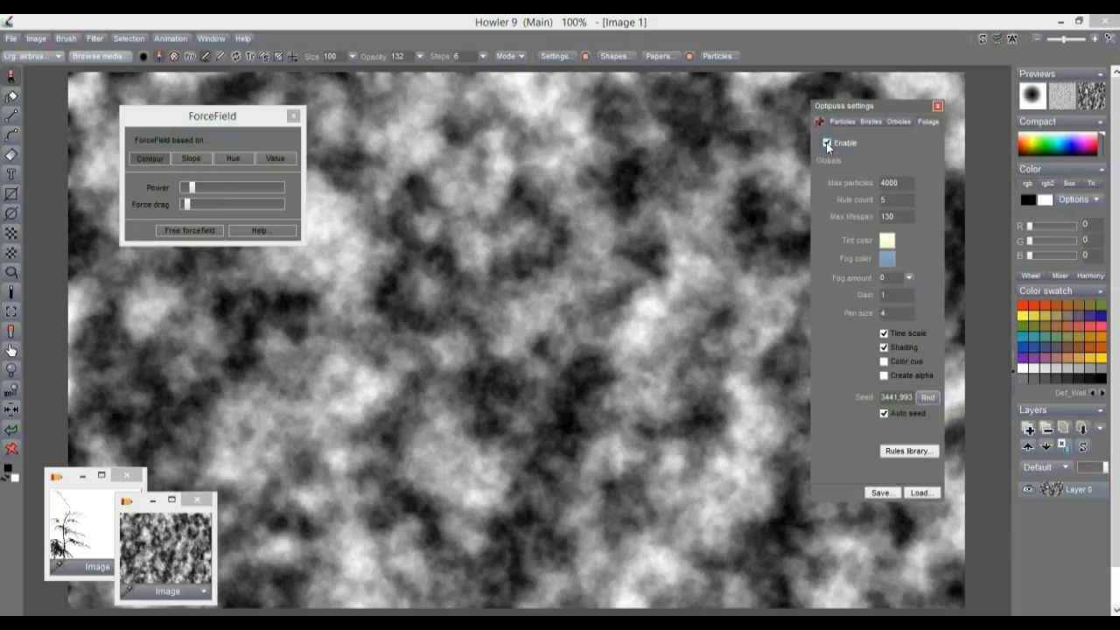
left_click_drag(204, 188, 226, 190)
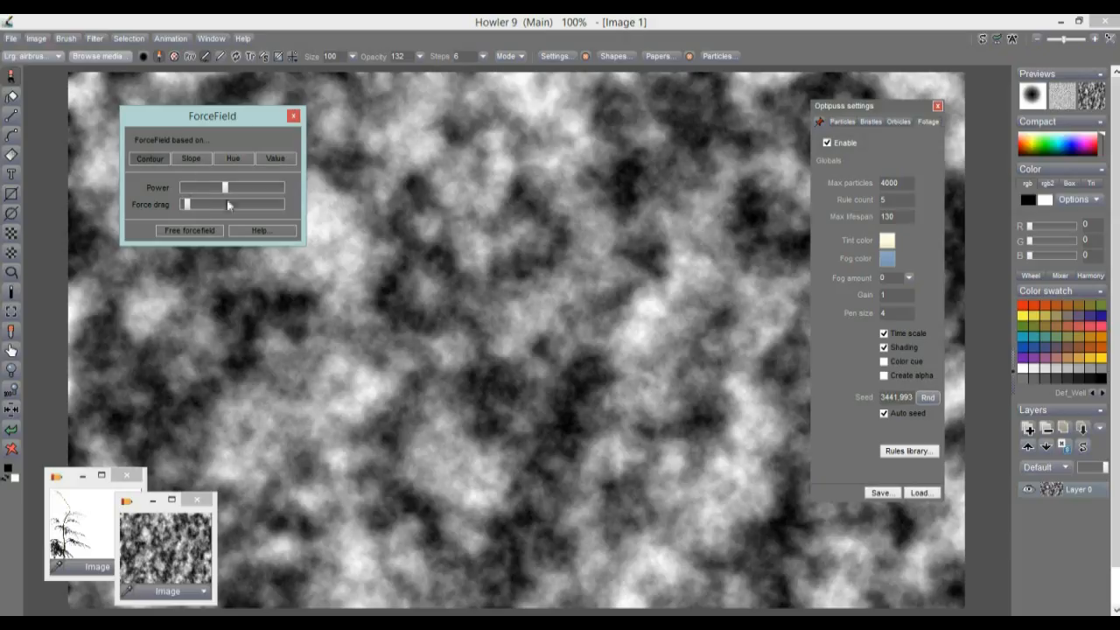
left_click_drag(225, 188, 207, 192)
- Paint test trees over the plasma noise, then one leaning tree on a cleared white canvas
mouse_move(469, 539)
left_mouse_down()
mouse_move(467, 513)
mouse_move(513, 438)
left_mouse_up()
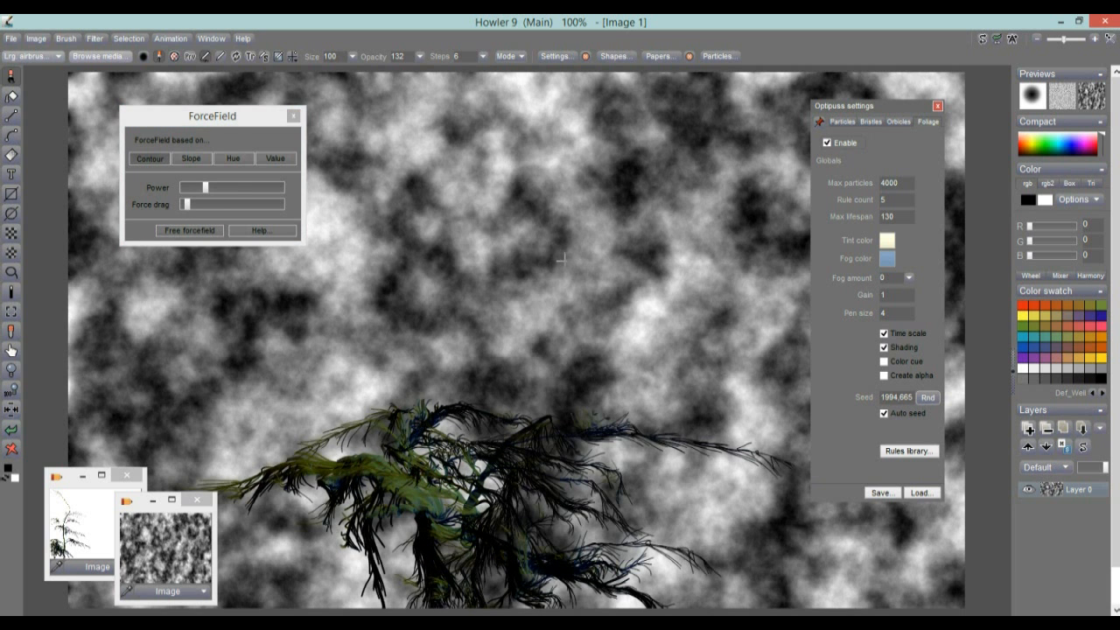
mouse_move(632, 414)
left_mouse_down()
mouse_move(490, 267)
mouse_move(552, 145)
left_mouse_up()
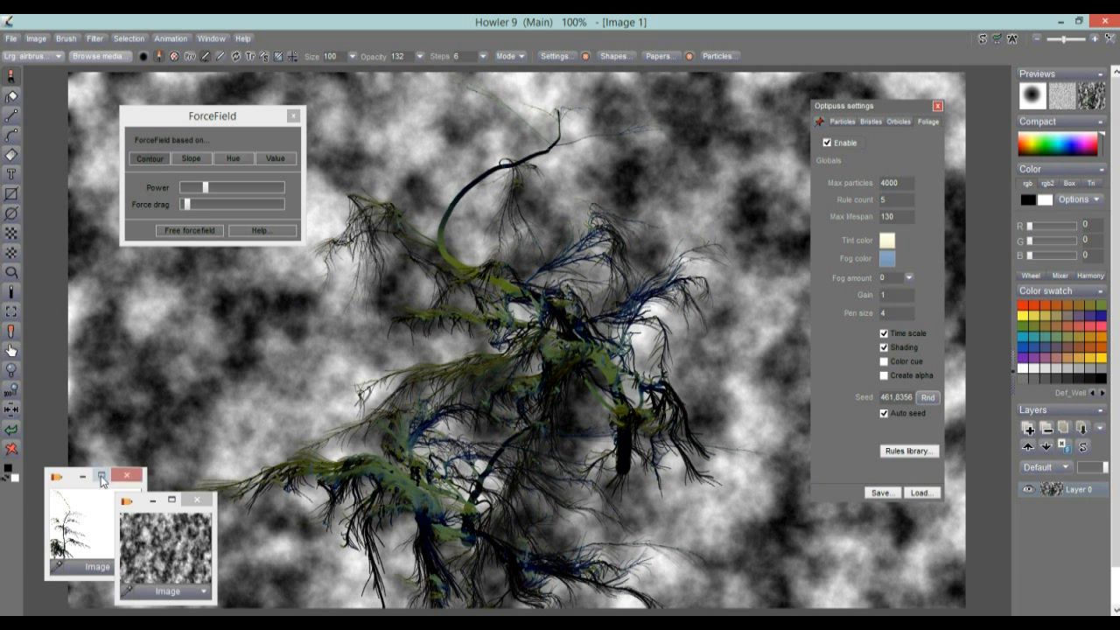
left_click(12, 448)
left_click_drag(388, 491, 654, 191)
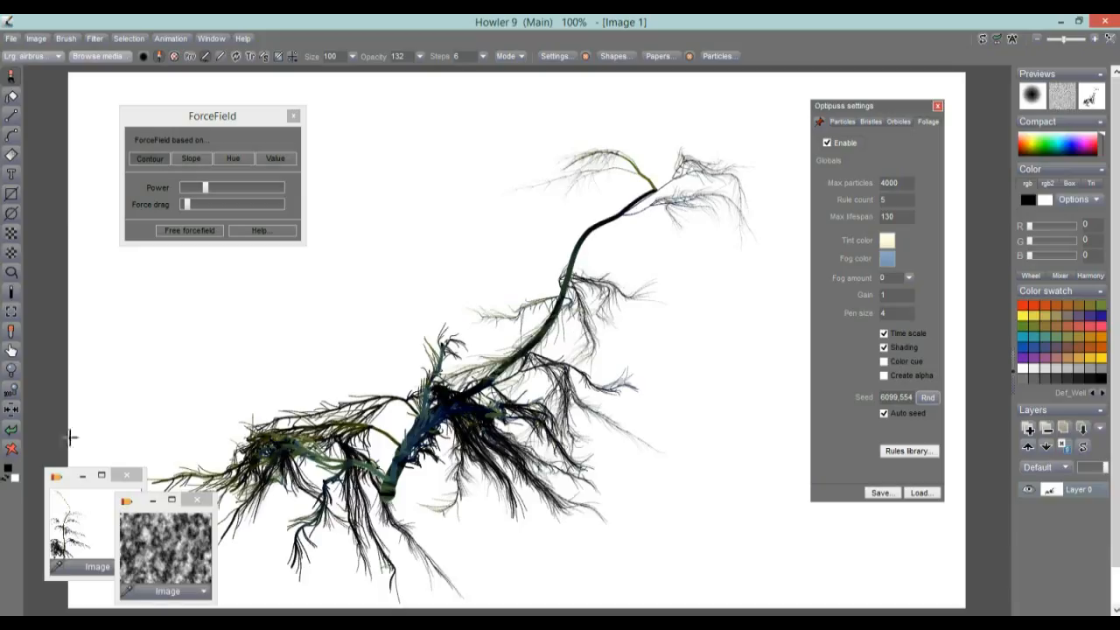
- Clear the canvas, turn on Create alpha and paint a tree leaning from the canvas's lower left to its upper right
left_click(12, 450)
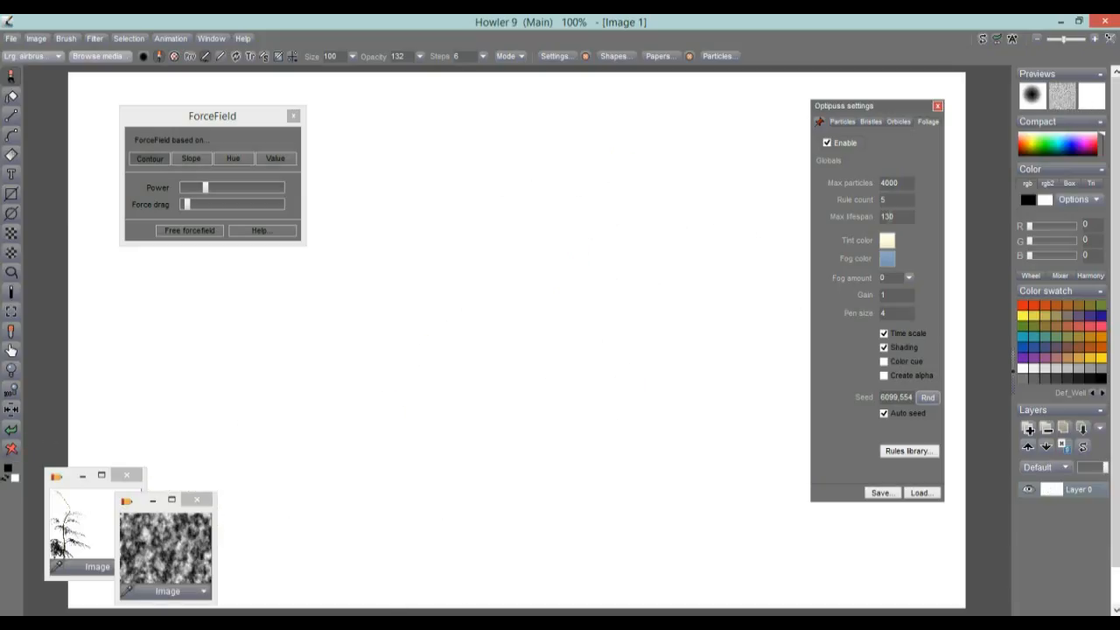
left_click(884, 378)
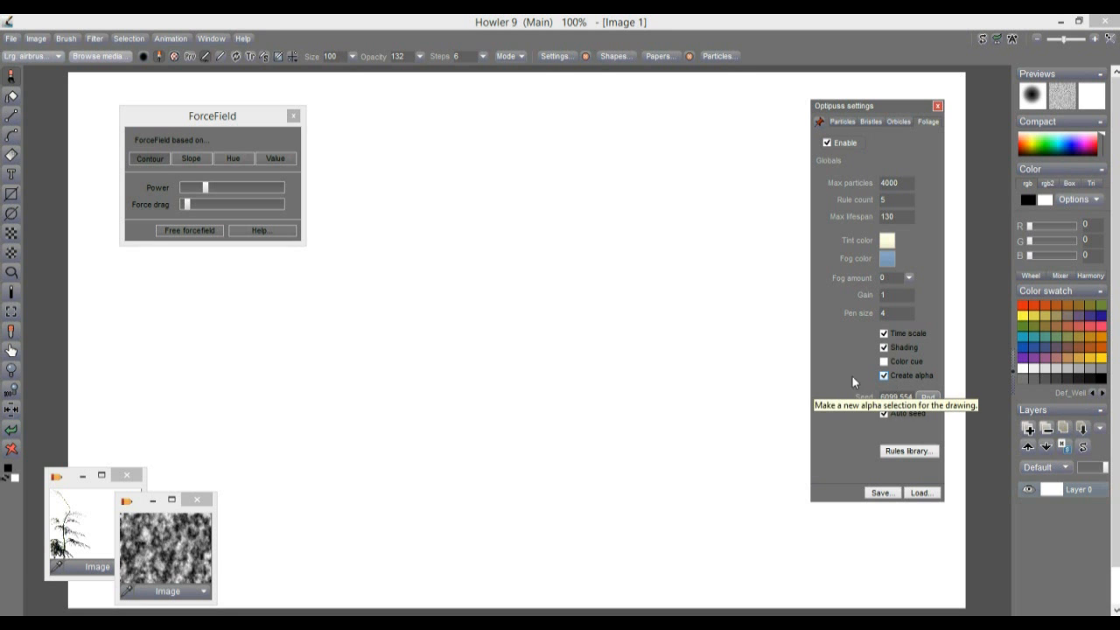
left_click(373, 465)
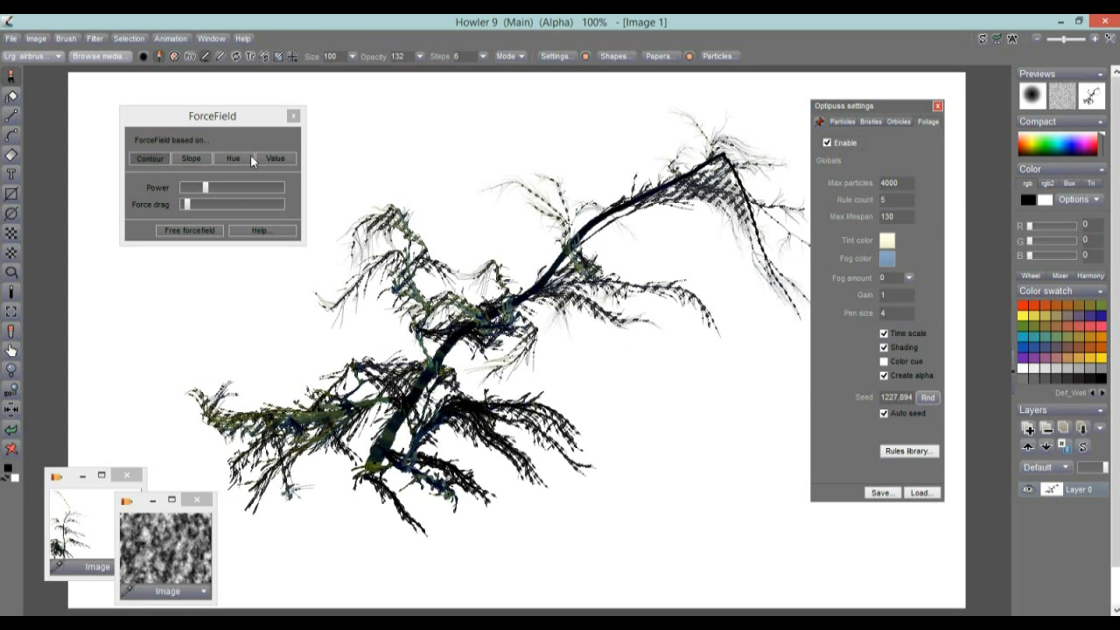
- Show the tree's alpha selection as a colored overlay and move the Optipuss settings away from the tree
left_click(129, 38)
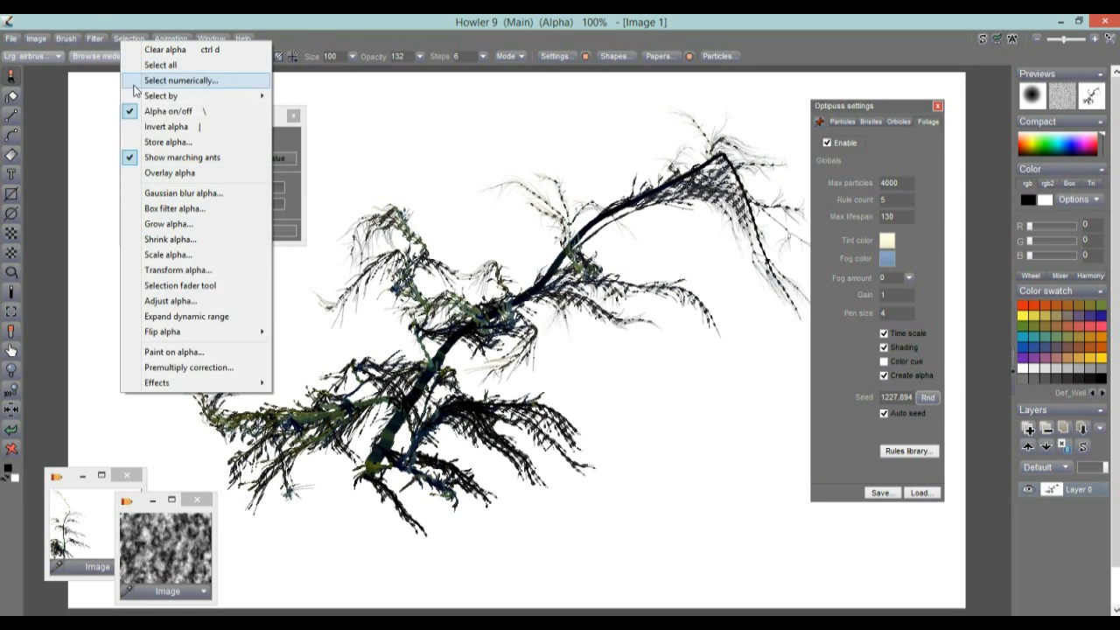
left_click(166, 172)
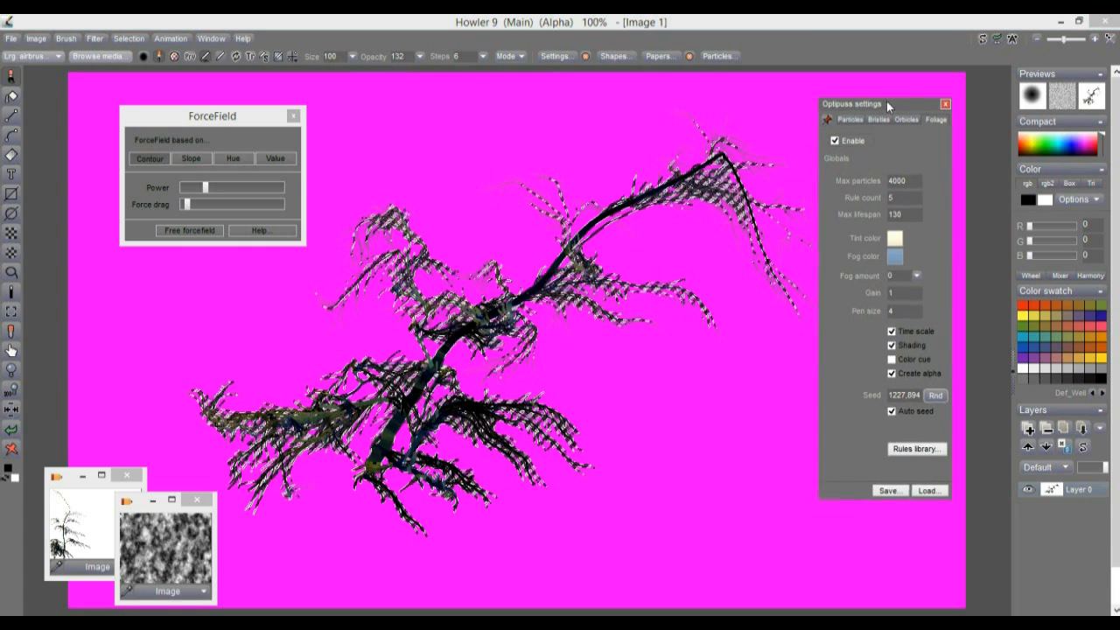
left_click_drag(888, 106, 997, 107)
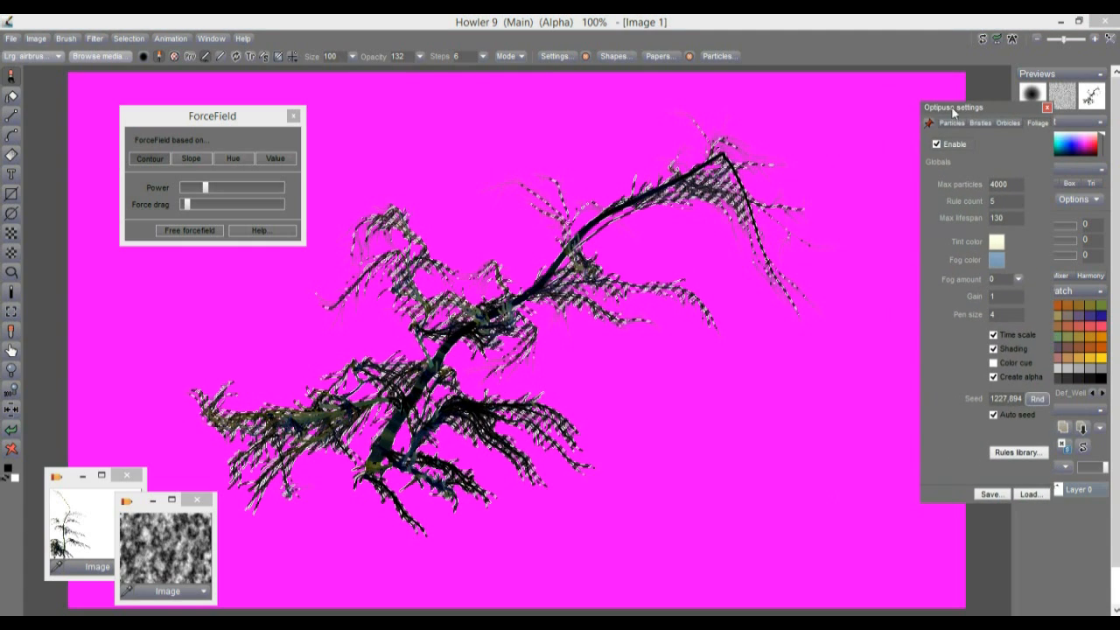
- Turn the selected tree into a brush and disable foliage painting in the Optipuss settings
left_click(67, 38)
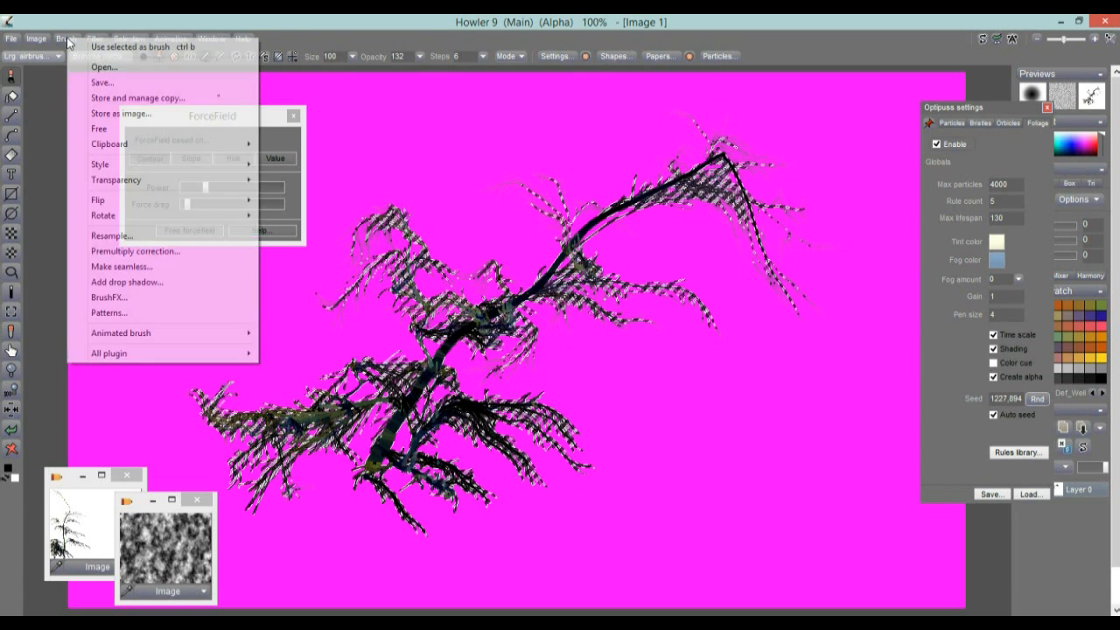
left_click(115, 48)
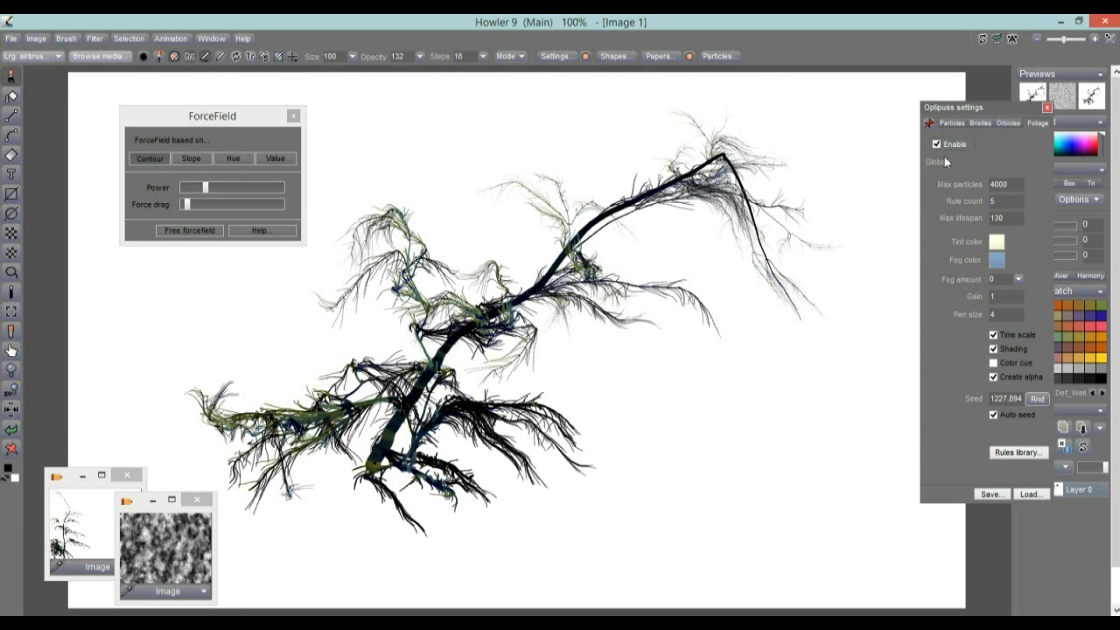
left_click_drag(948, 112, 845, 103)
left_click(836, 132)
left_click(623, 265)
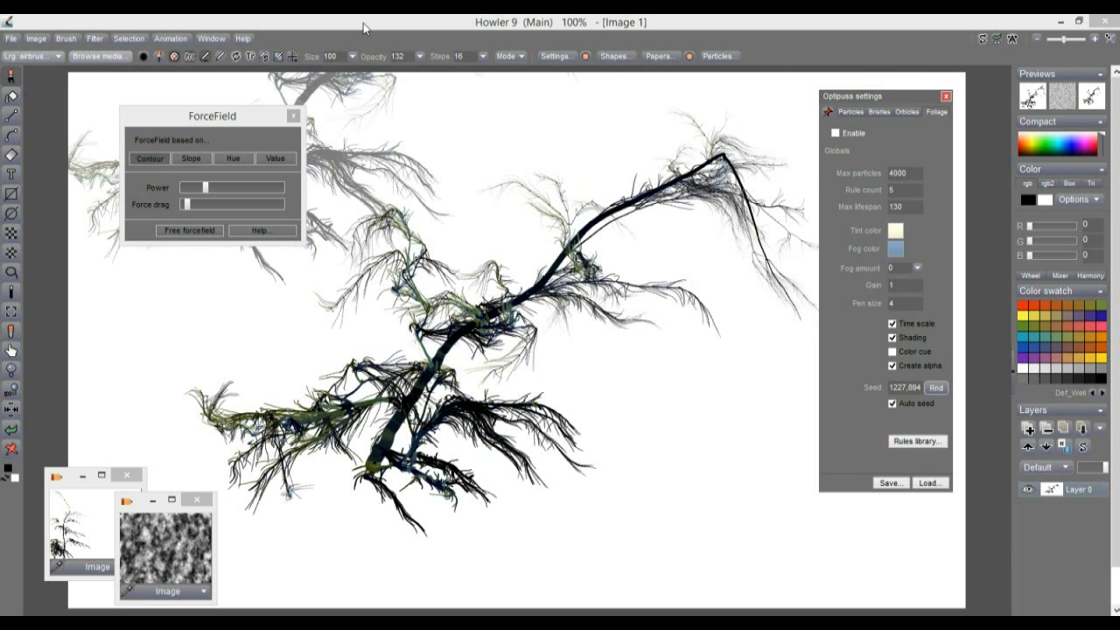
- Set the brush opacity to 255 and store a managed copy of the tree brush
left_click(421, 57)
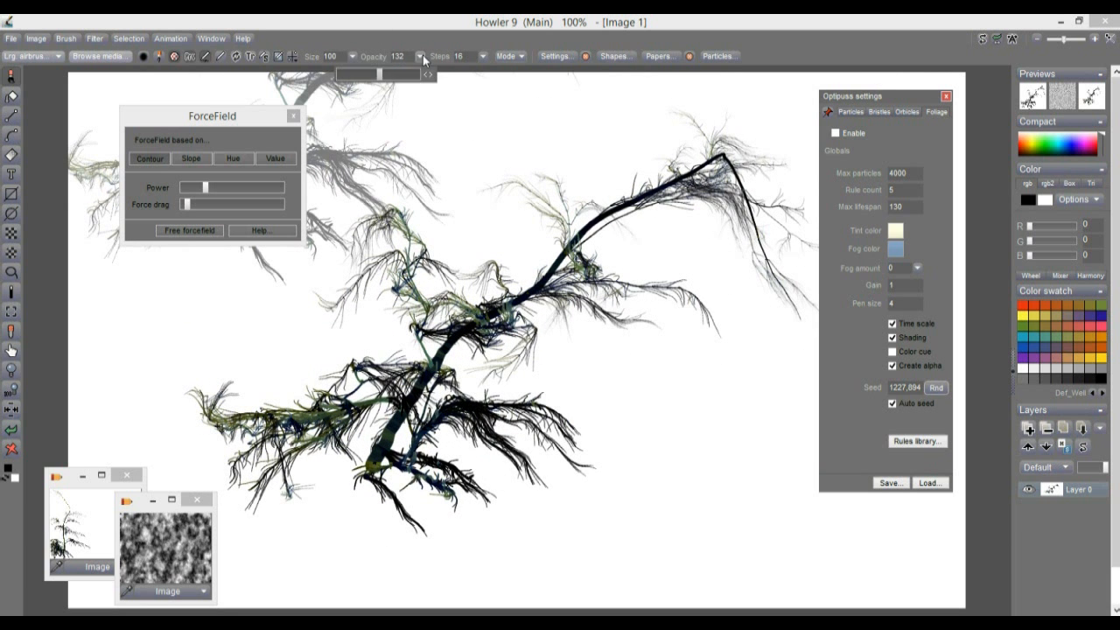
left_click(64, 38)
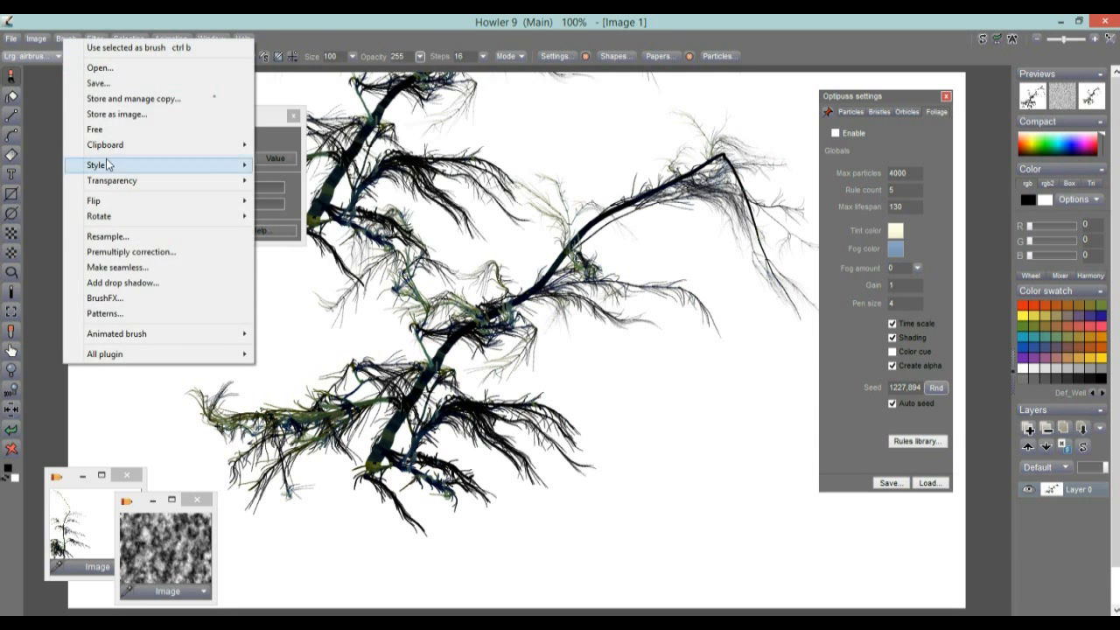
left_click(113, 98)
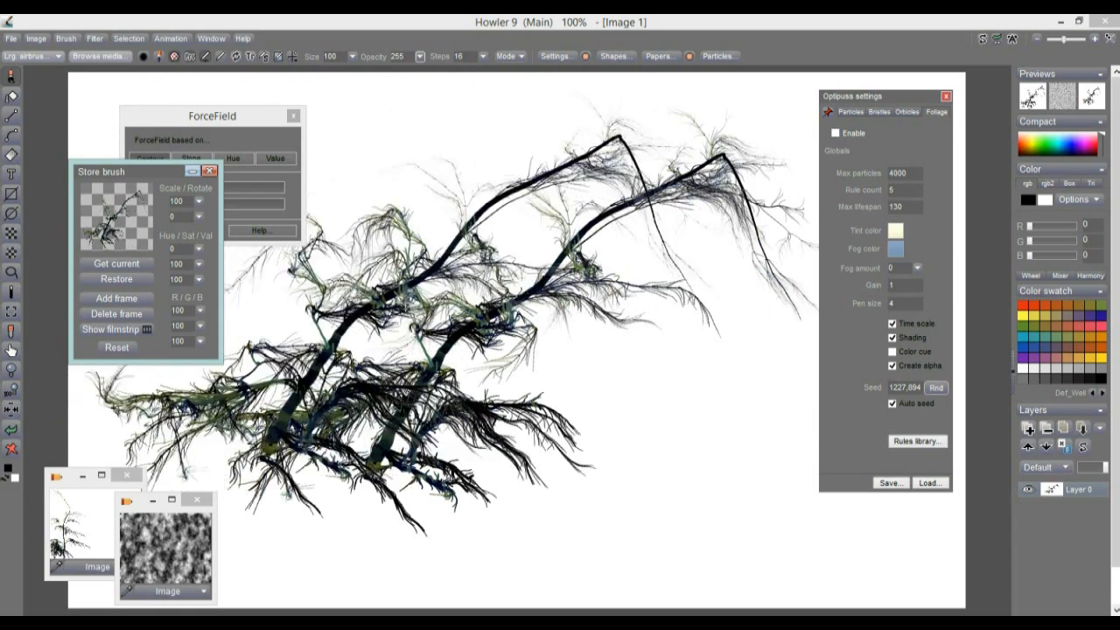
- Stamp overlapping copies of the tree brush across the white canvas to form a thicket
left_click(369, 316)
left_click(573, 352)
left_click(671, 413)
left_click(535, 438)
left_click(396, 423)
left_click(514, 326)
left_click(343, 331)
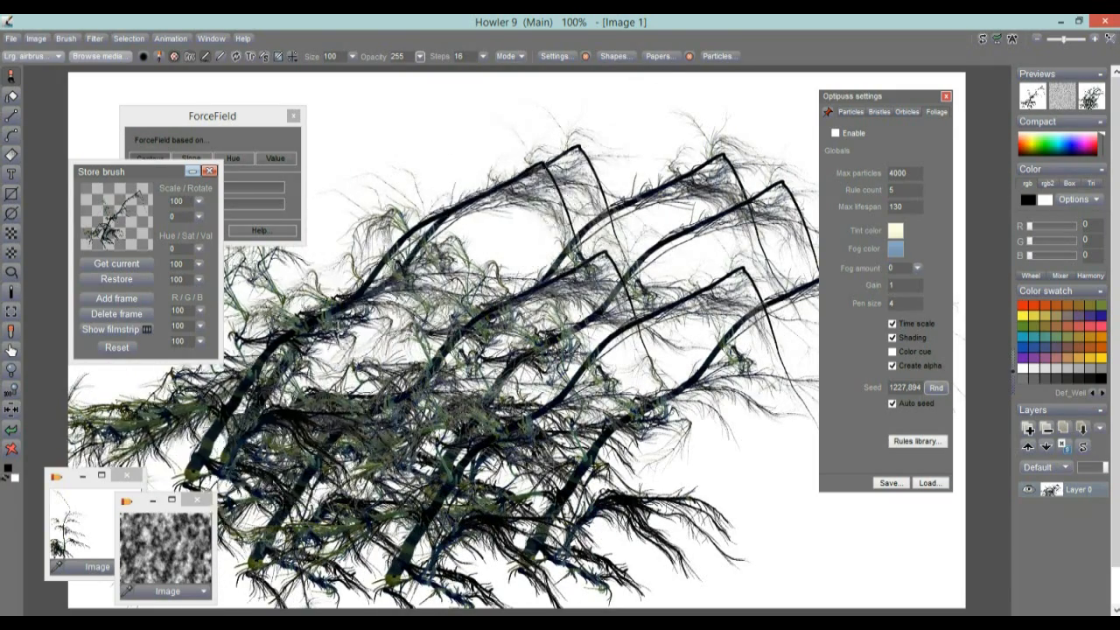
left_click(518, 353)
left_click(573, 406)
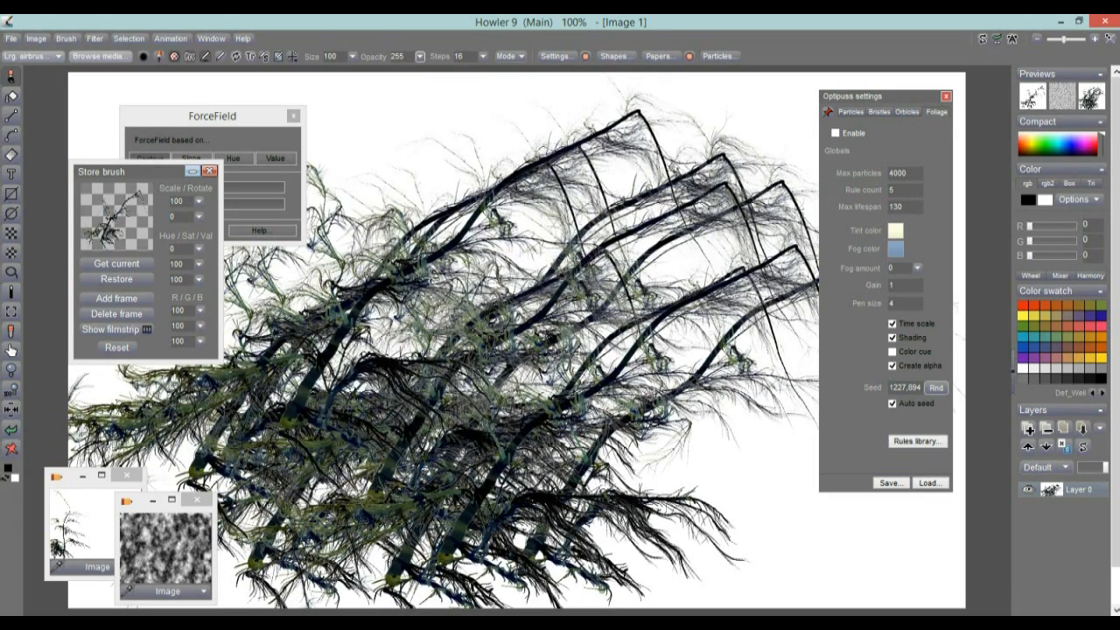
- Clear the canvas to black, stamp the tree brush once and inspect its branch edges up close
left_click(12, 451)
left_click(10, 472)
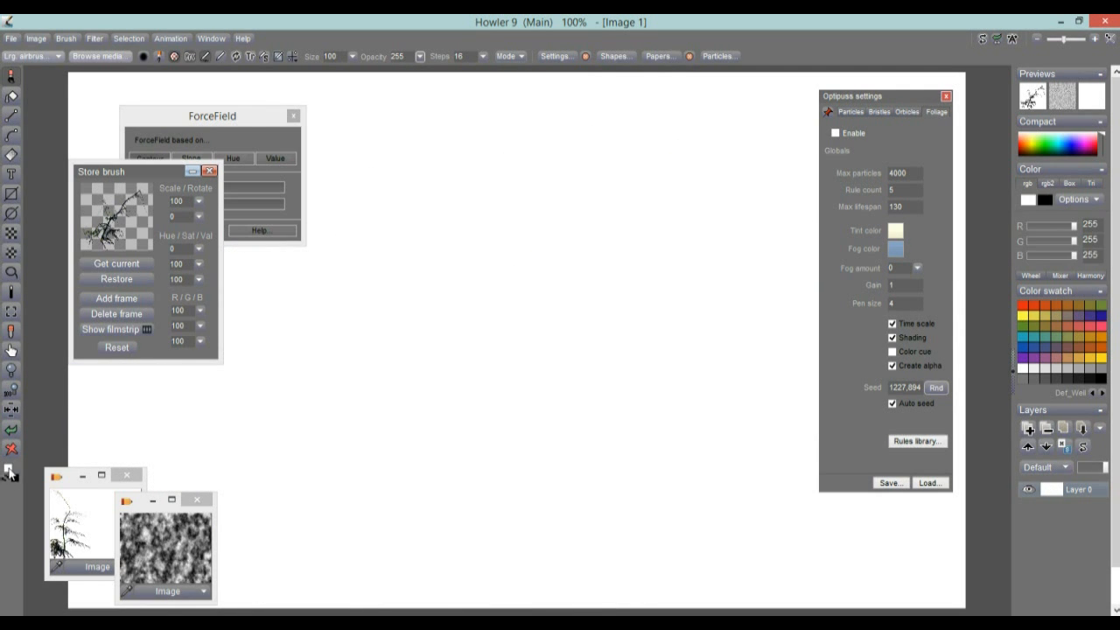
left_click(12, 451)
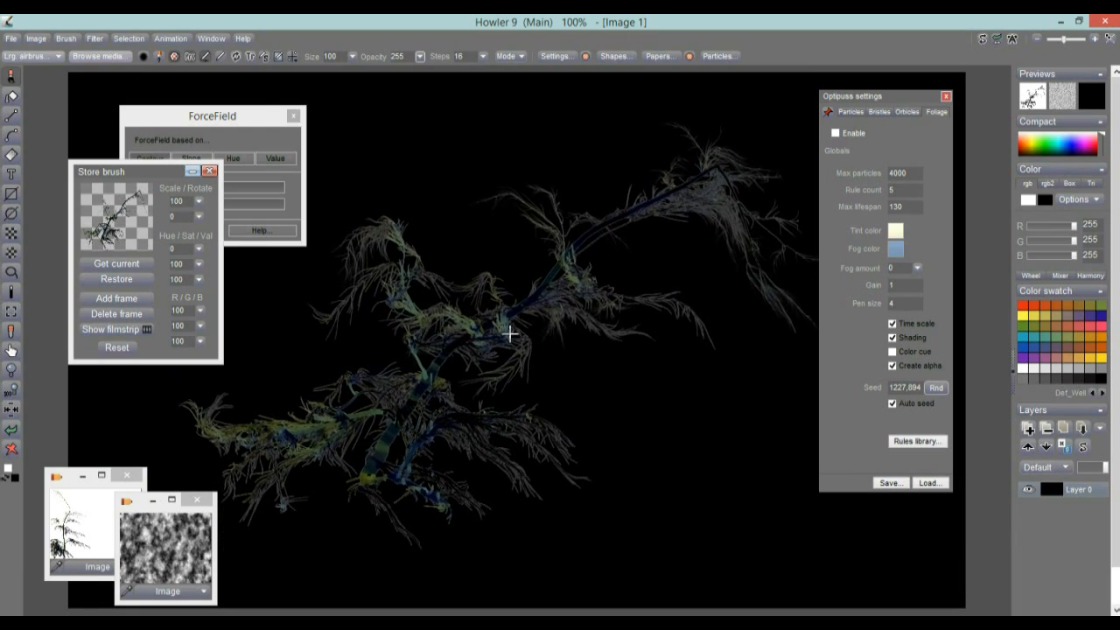
left_click(512, 333)
scroll(431, 395, "up", 5)
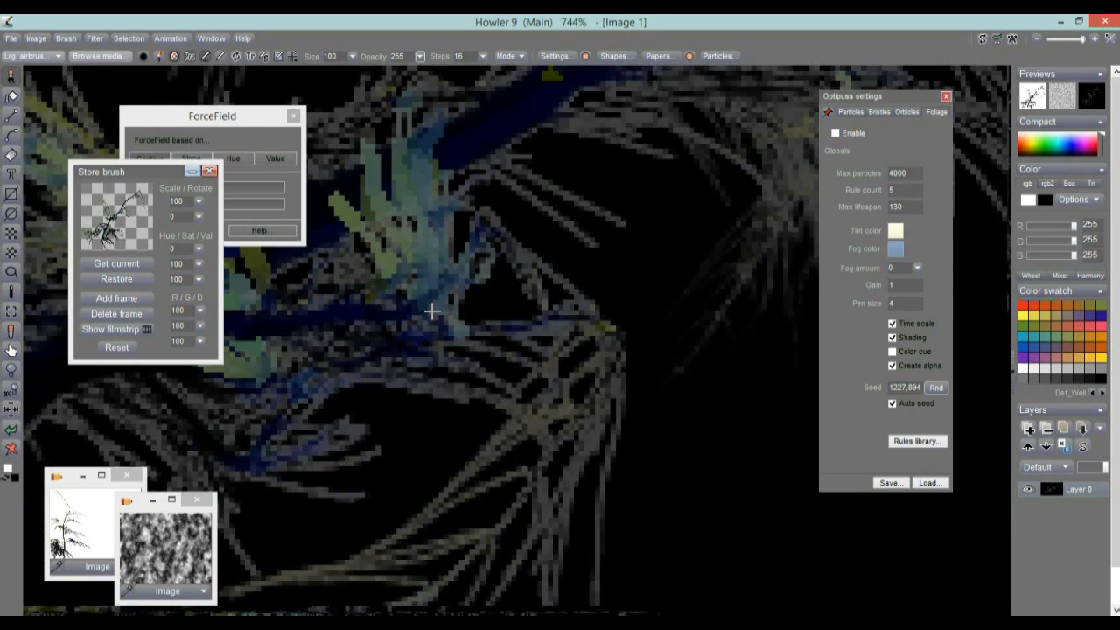
scroll(475, 330, "down", 5)
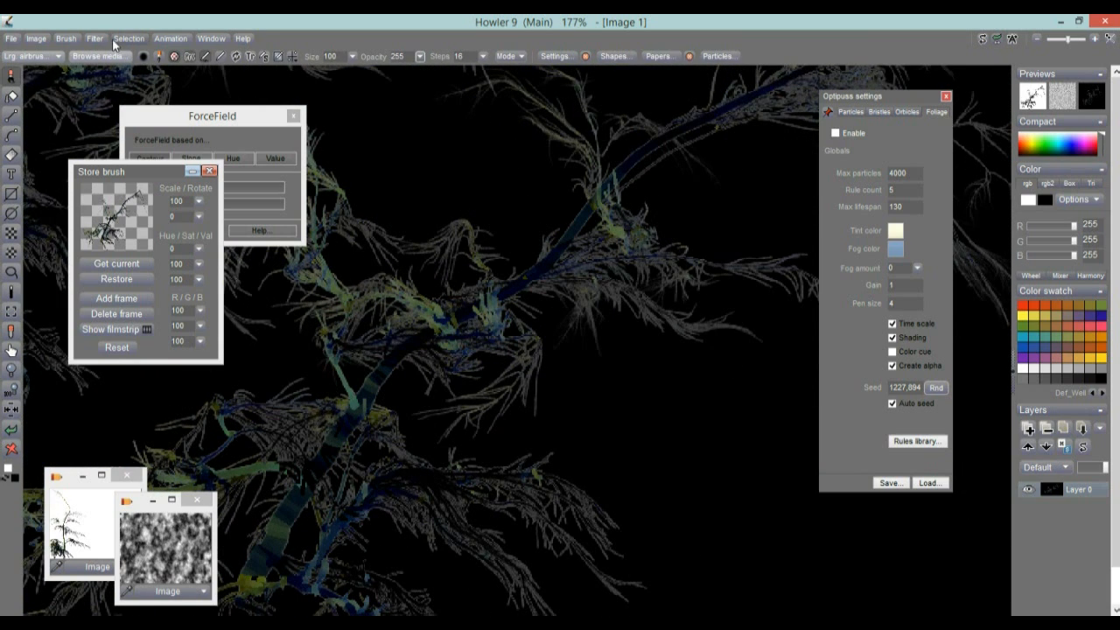
- Apply premultiply correction to the tree brush, using the background color the tree was painted on
left_click(63, 38)
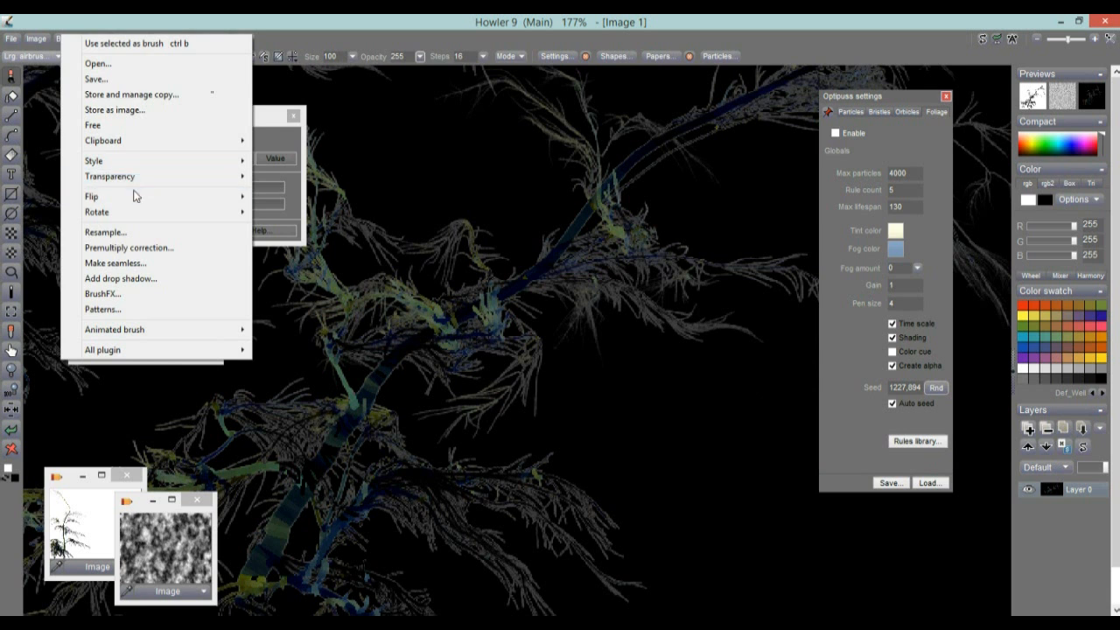
mouse_move(136, 182)
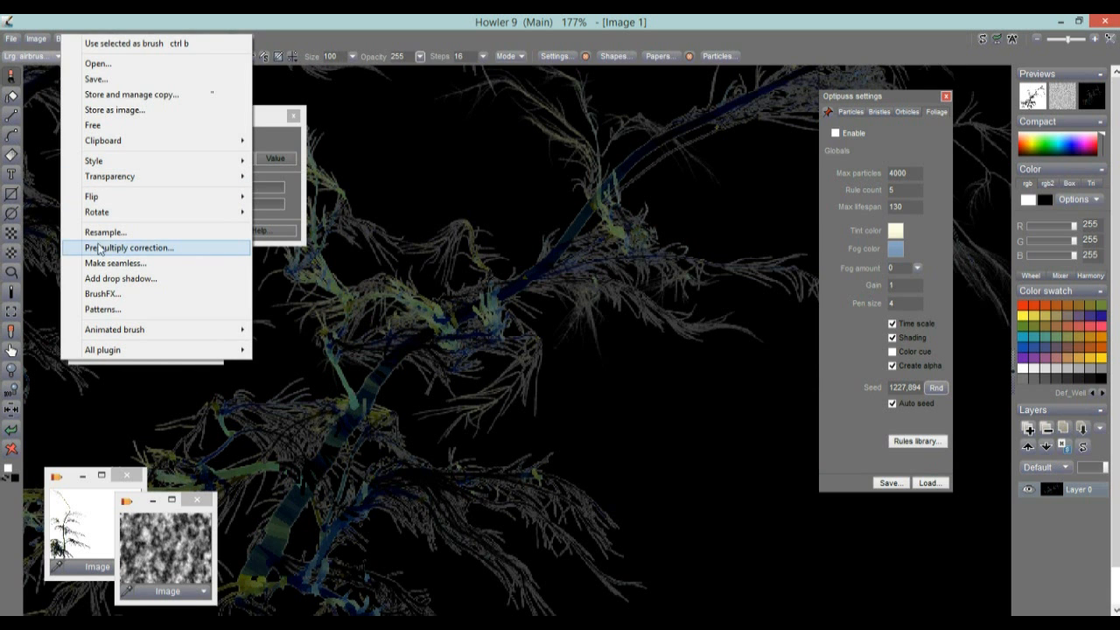
left_click(146, 250)
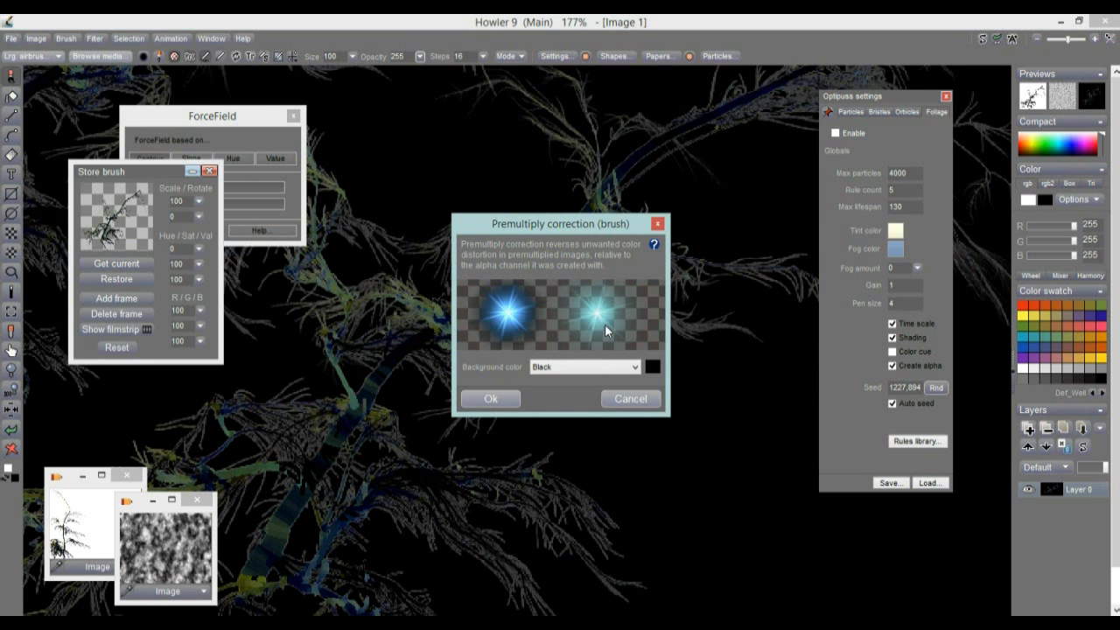
left_click(643, 368)
left_click(558, 391)
left_click(516, 396)
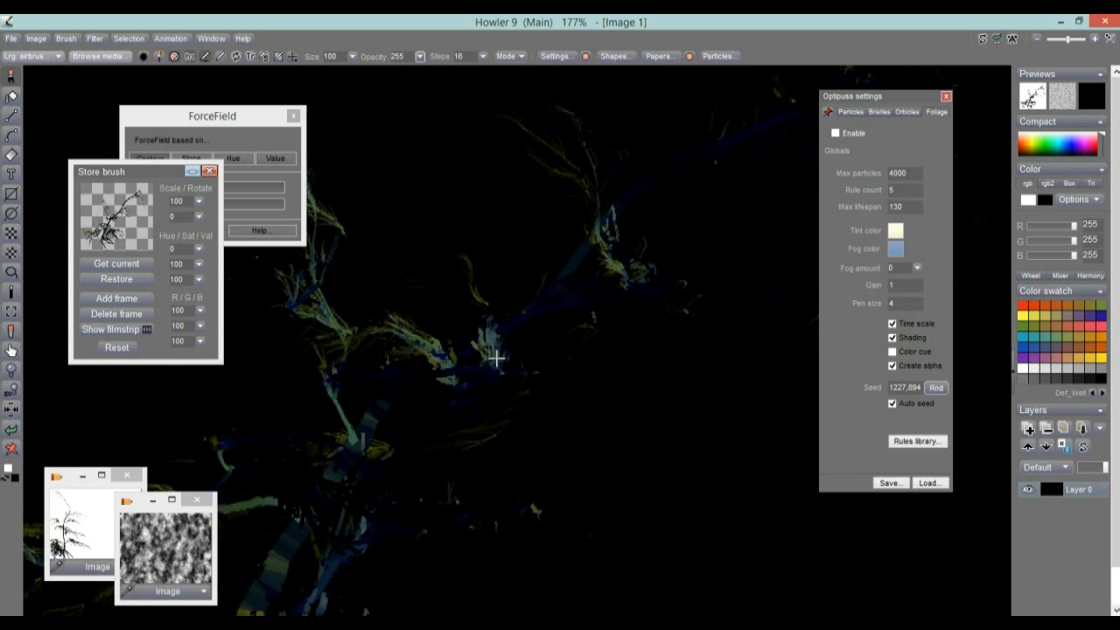
- Stamp the corrected tree brush on the black canvas and check the result on the whole image
left_click(459, 343)
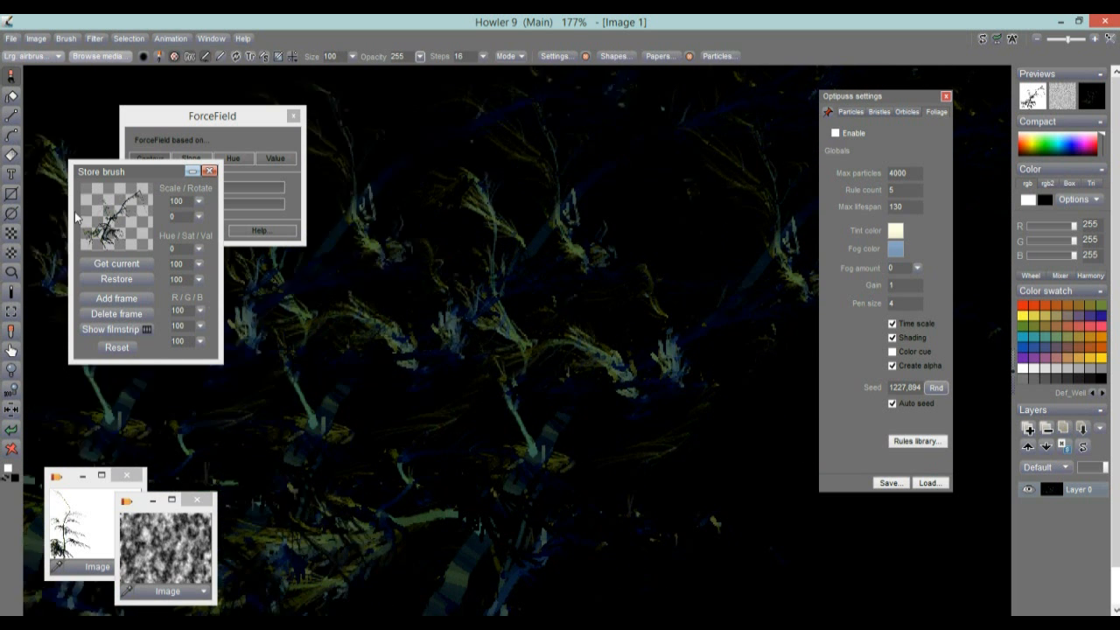
scroll(558, 275, "down", 6)
scroll(557, 277, "up", 3)
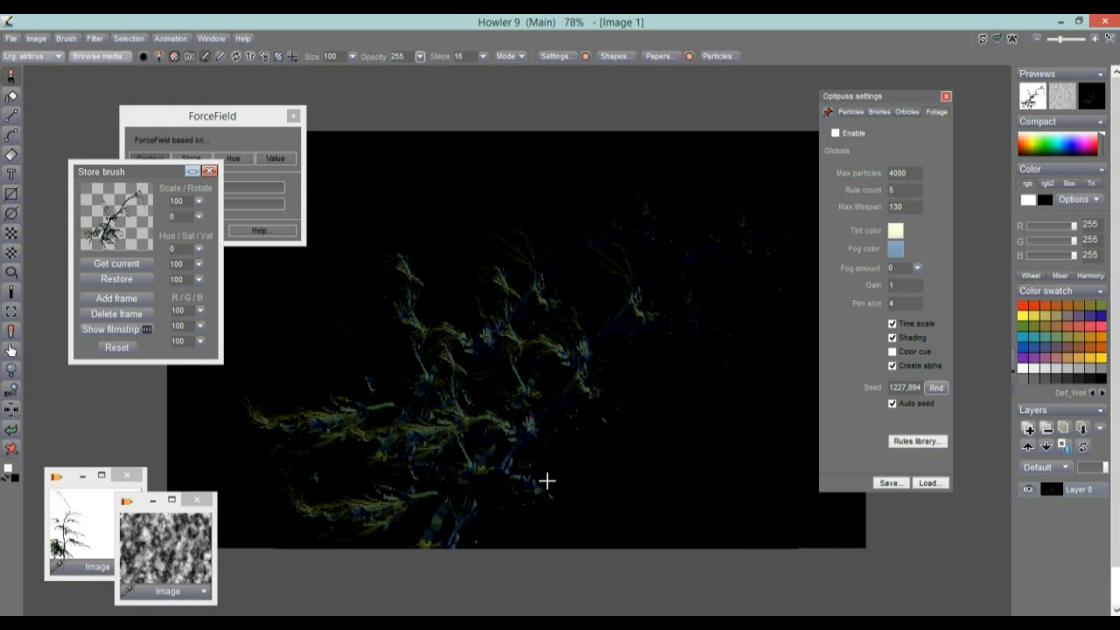
- Clear the canvas back to white and stamp several copies of the corrected tree brush across it
left_click(12, 468)
left_click(12, 451)
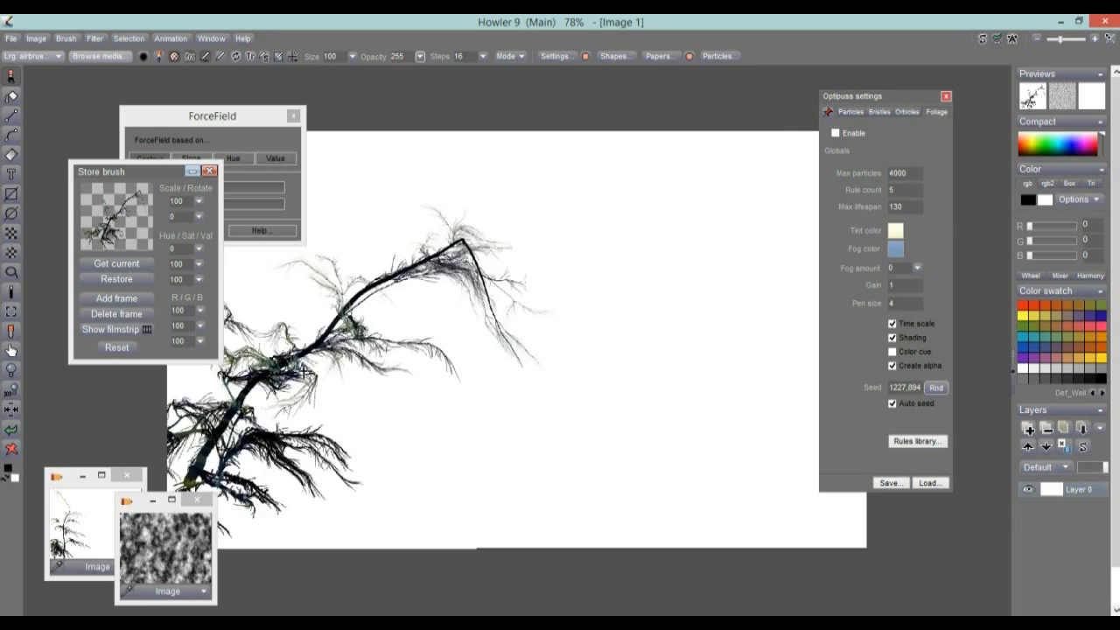
left_click(346, 321)
left_click(611, 351)
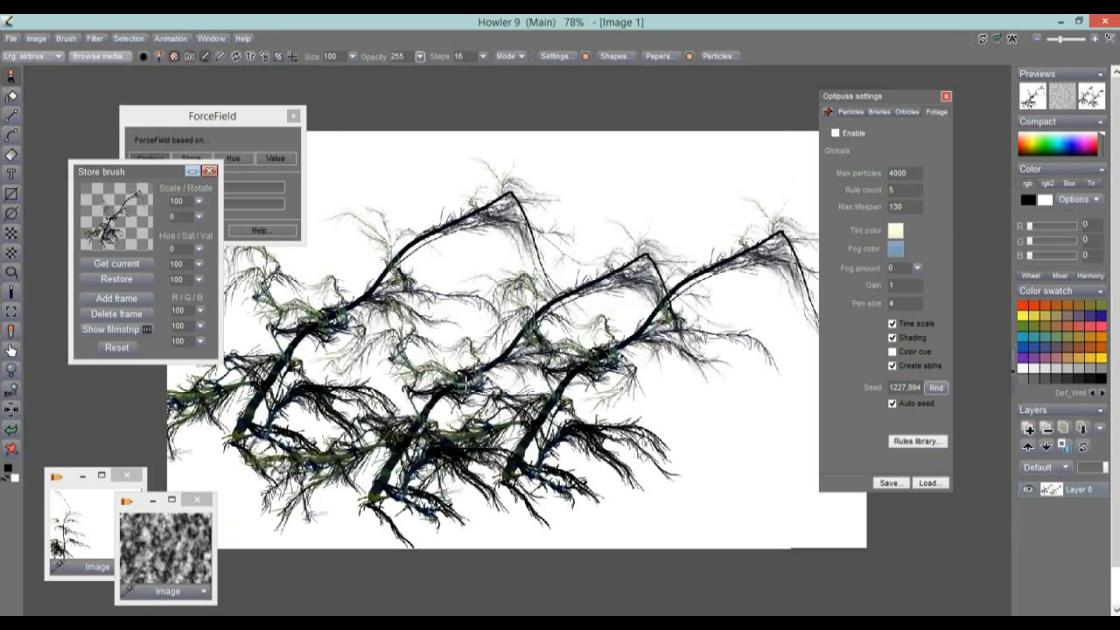
left_click(450, 370)
scroll(464, 361, "up", 1)
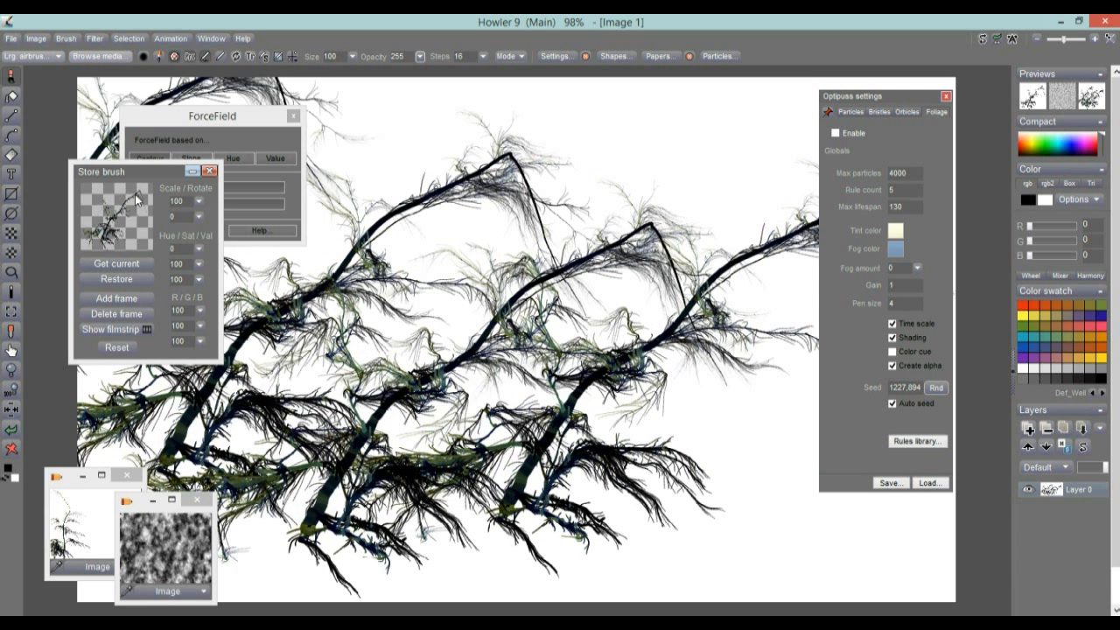
- Move the ForceField settings clear of the Store brush settings and review the Optipuss Particles and Foliage settings
mouse_move(173, 122)
left_mouse_down()
mouse_move(399, 101)
mouse_move(254, 100)
mouse_move(318, 103)
left_mouse_up()
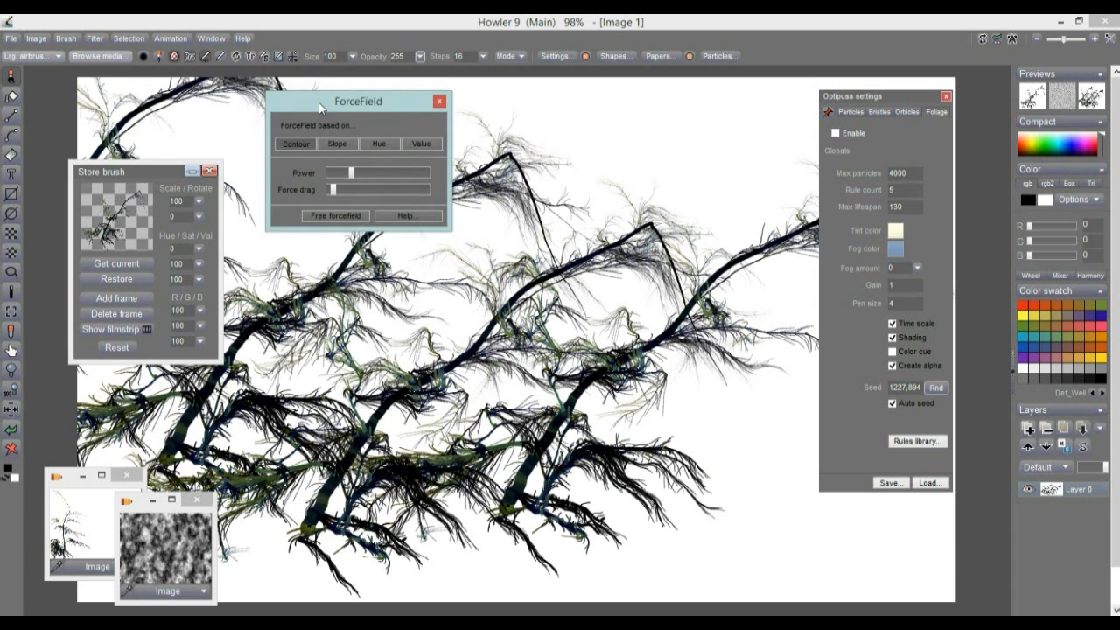
left_click(853, 112)
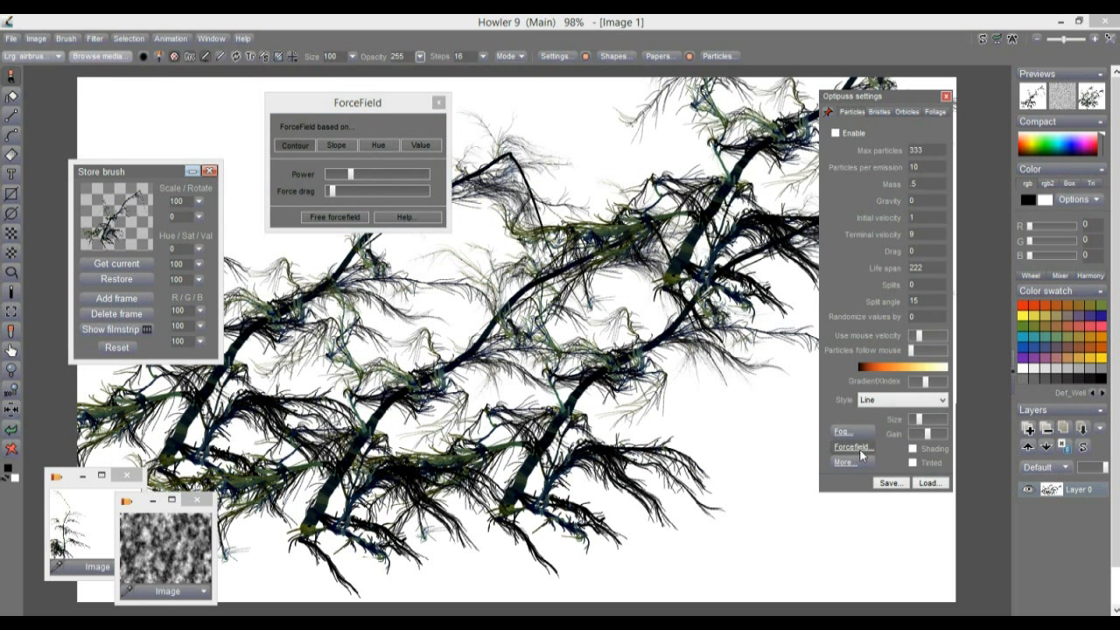
left_click(935, 112)
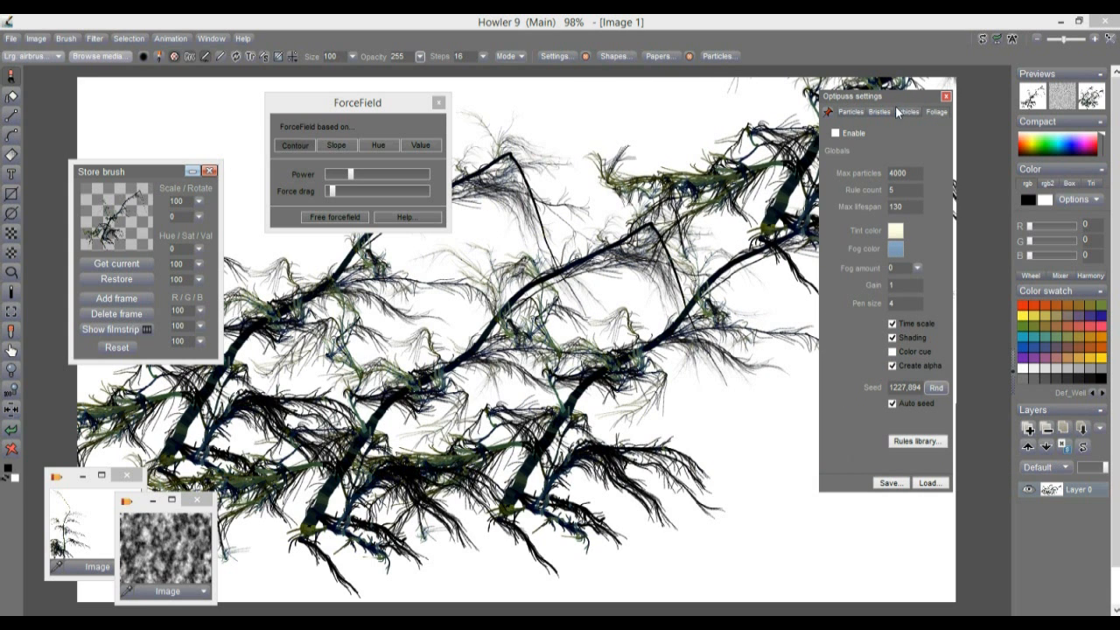